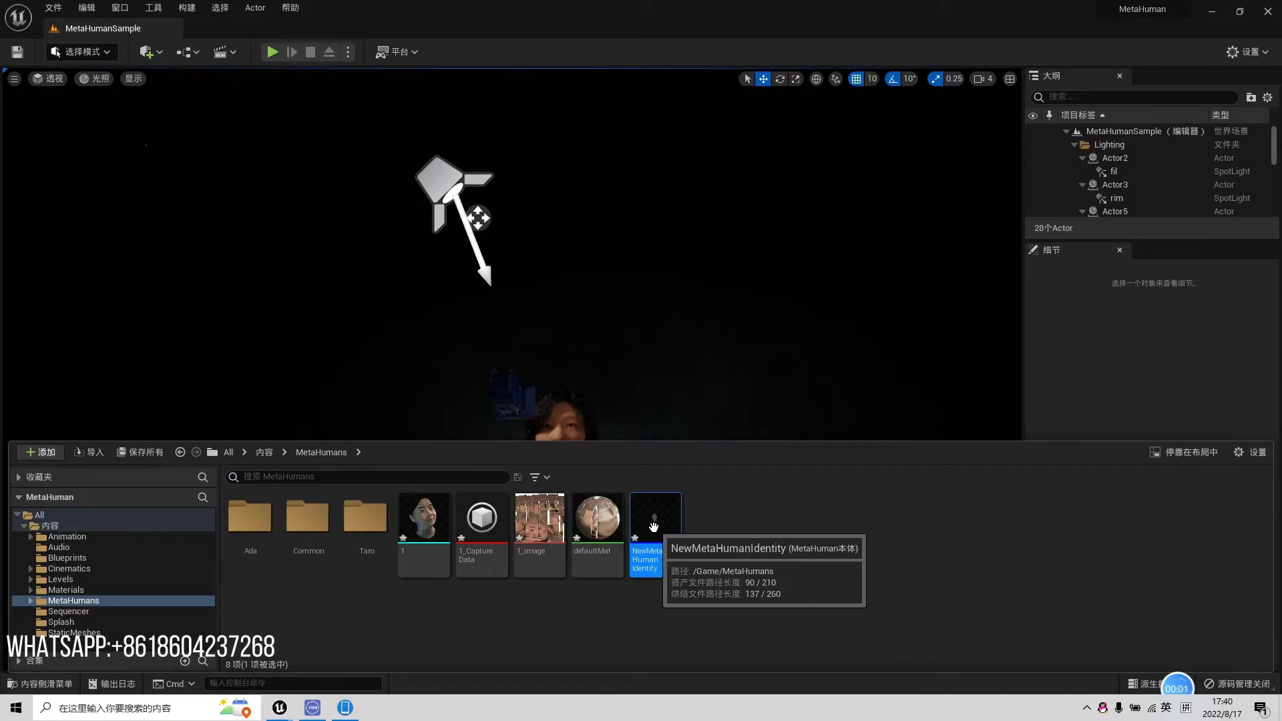
Step: Open NewMetaHumanIdentity, orbit the scanned head and switch to the fitted grey template mesh
double_click(654, 527)
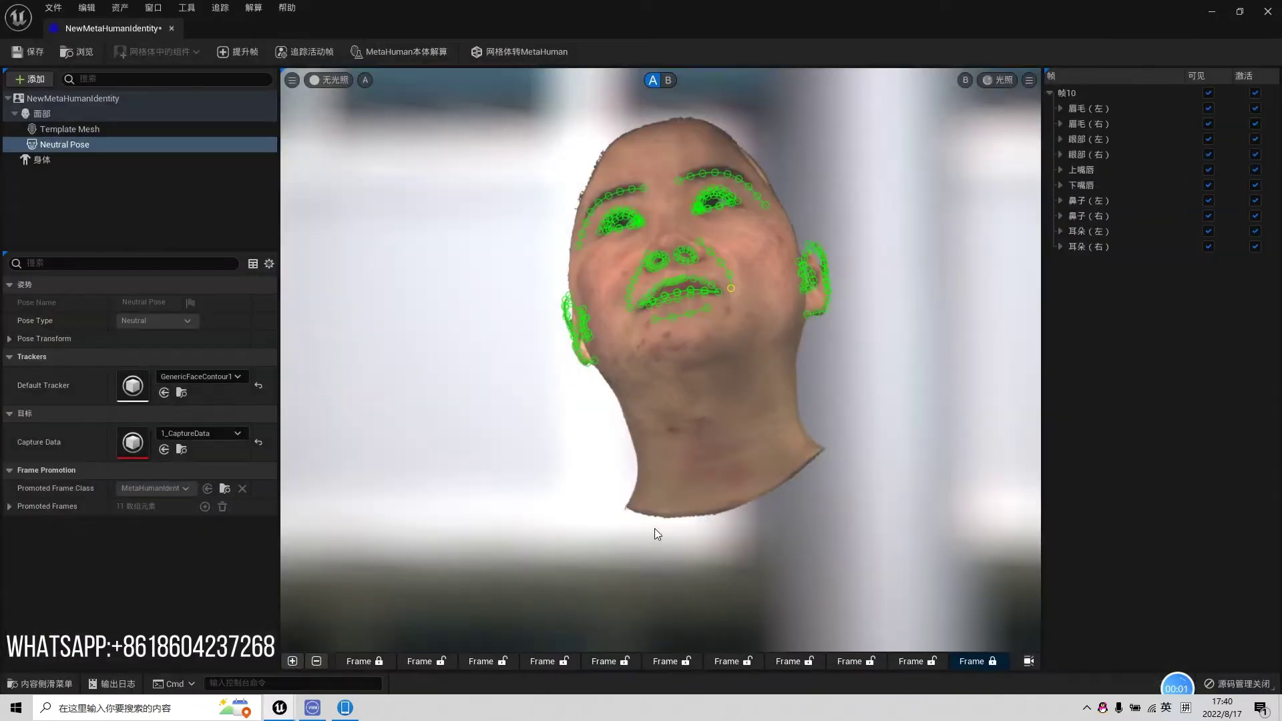
drag(652, 345, 767, 456)
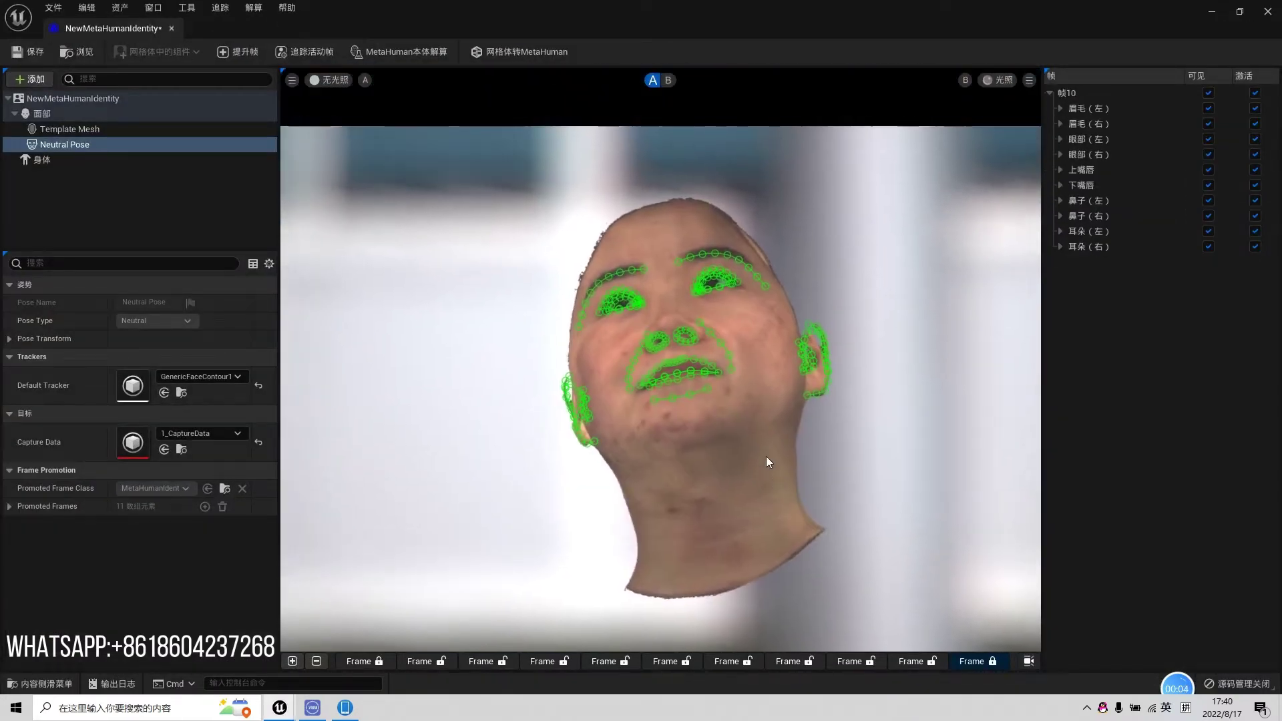
middle_drag(766, 462, 779, 391)
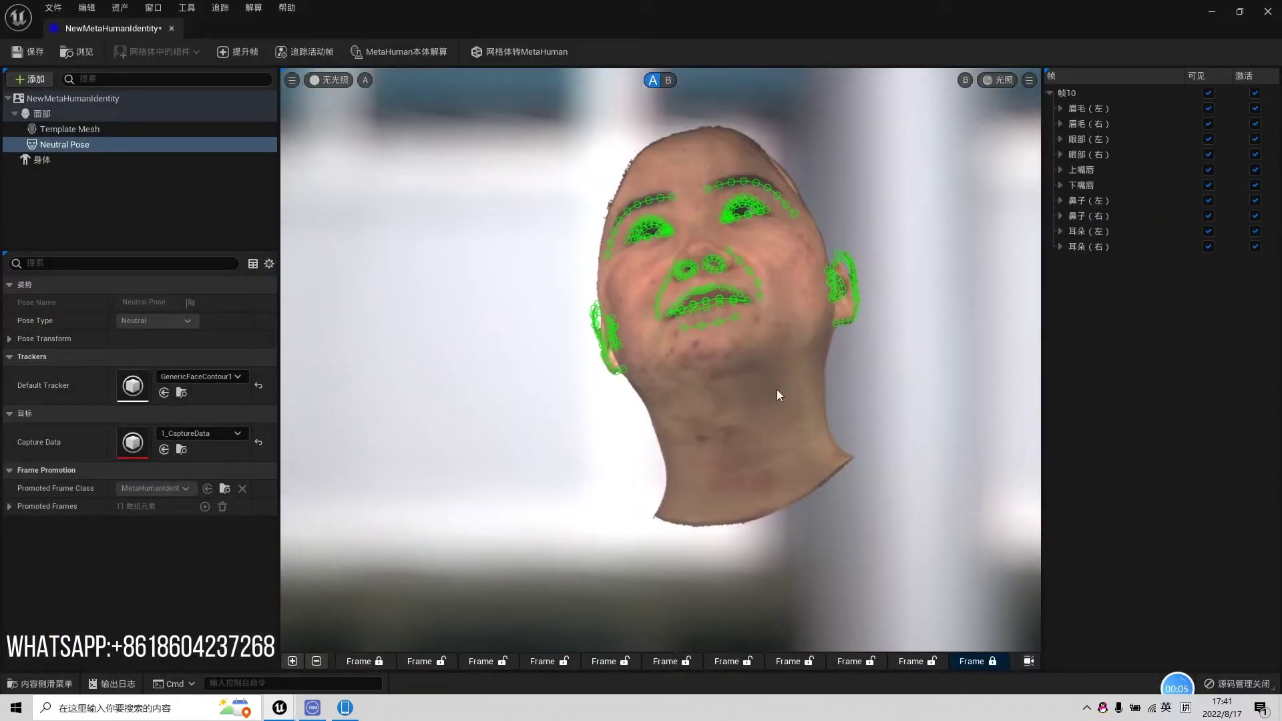
click(668, 81)
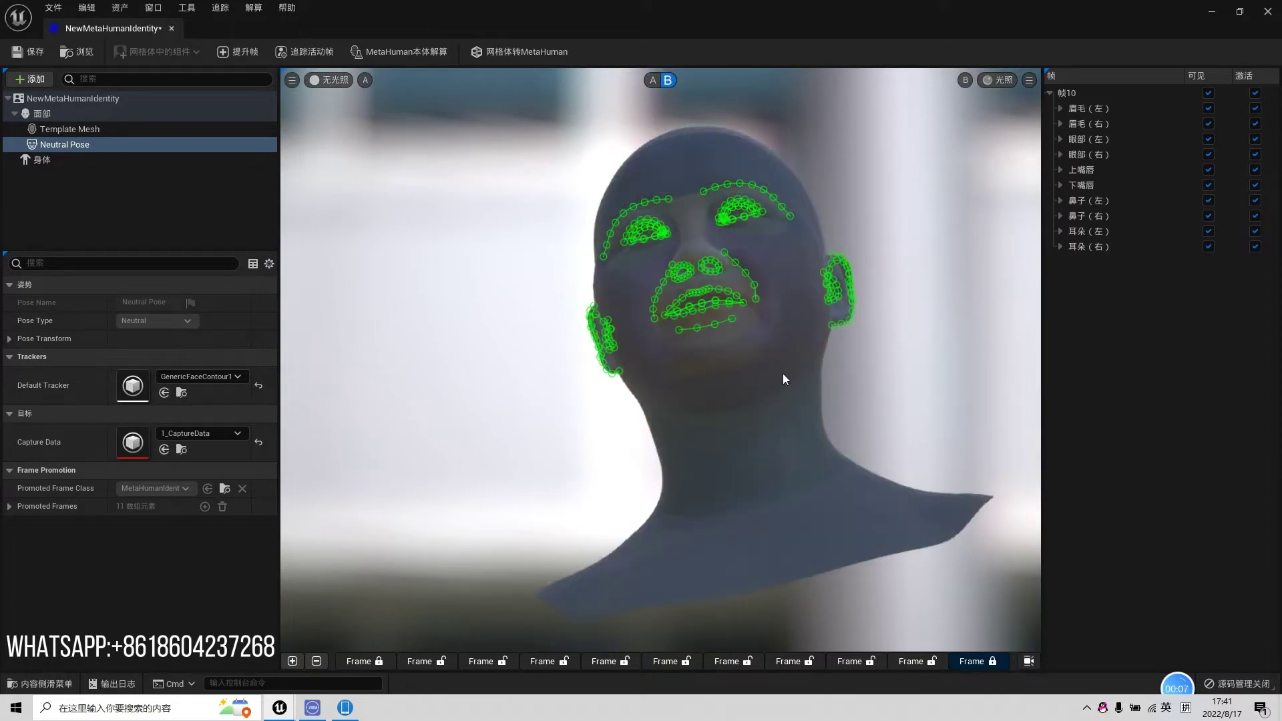
scroll(783, 373, up, 2)
scroll(782, 373, up, 3)
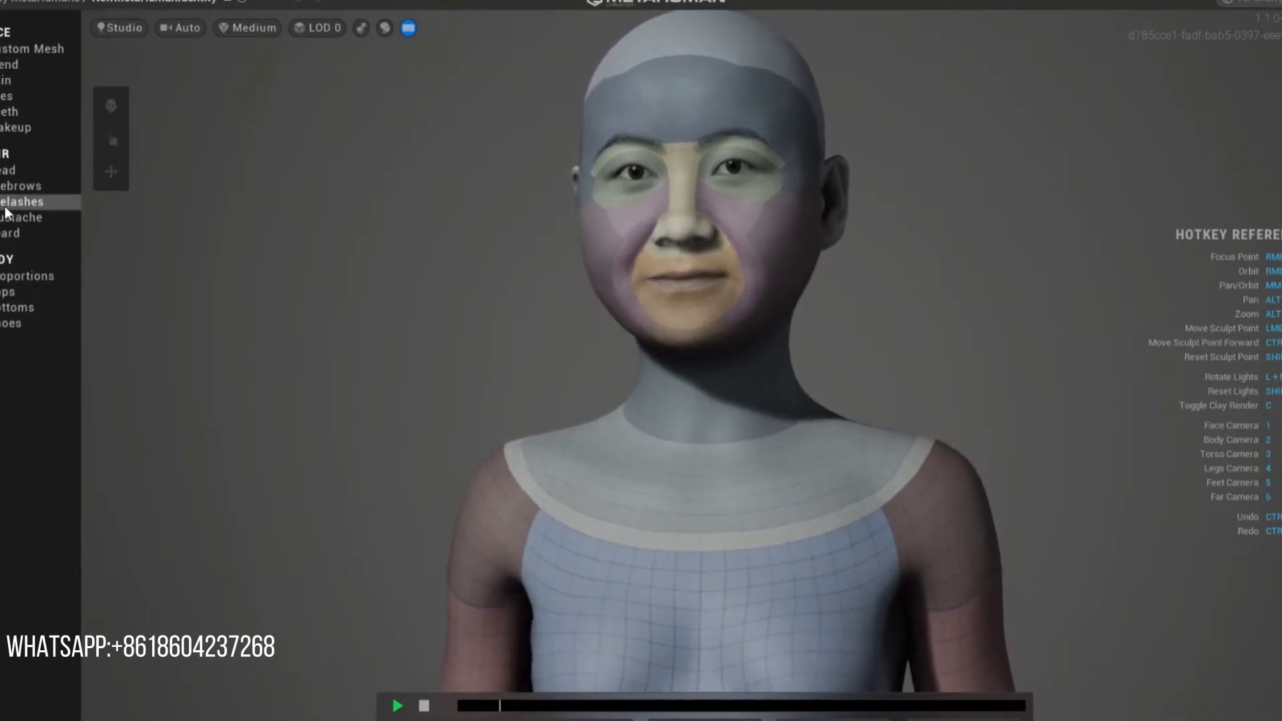
Step: Apply the top-left Average body proportion, then reload the disconnected session page
click(8, 275)
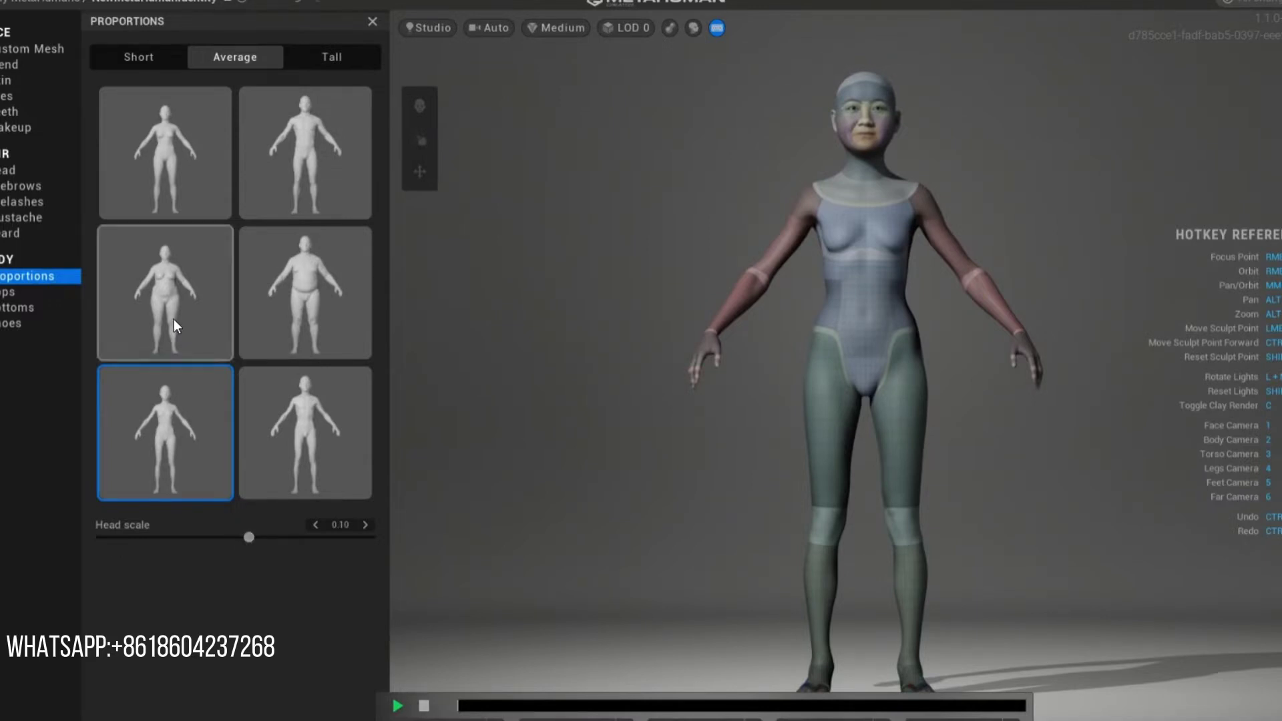
click(124, 148)
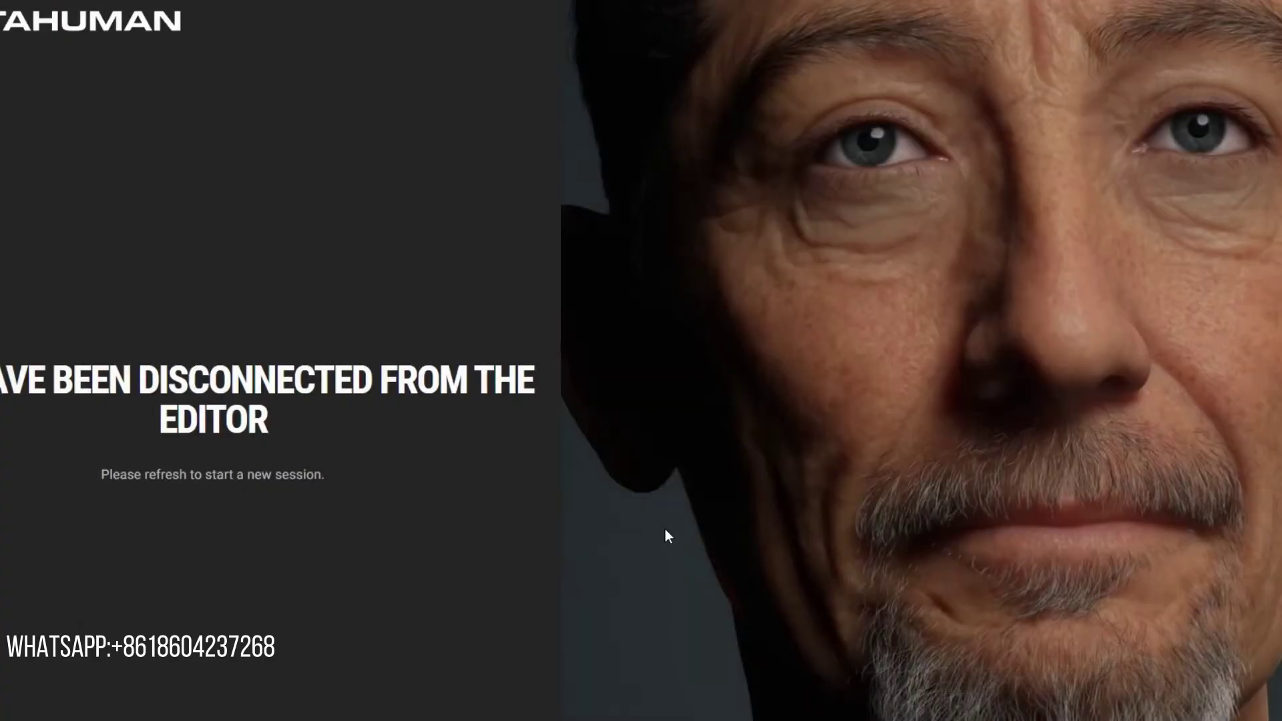
right_click(679, 528)
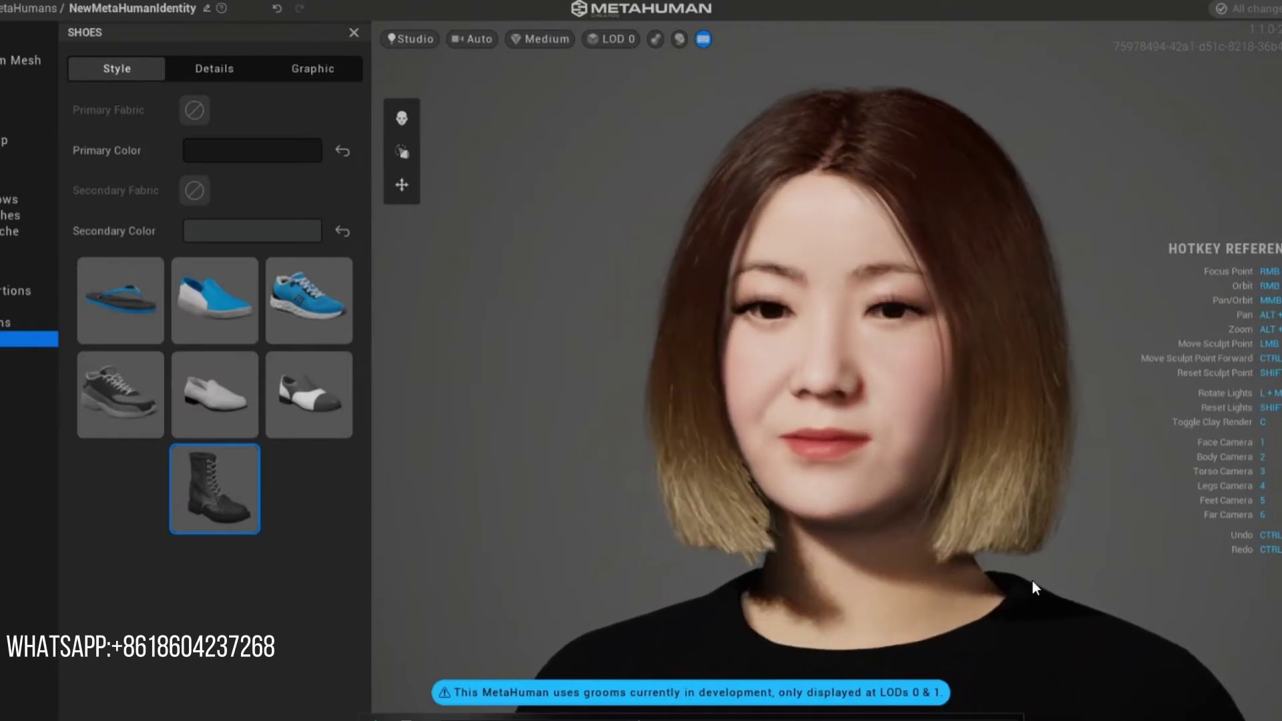
Step: Zoom out, show the Skin settings, and check the body camera before returning to the face camera
scroll(952, 606, down, 2)
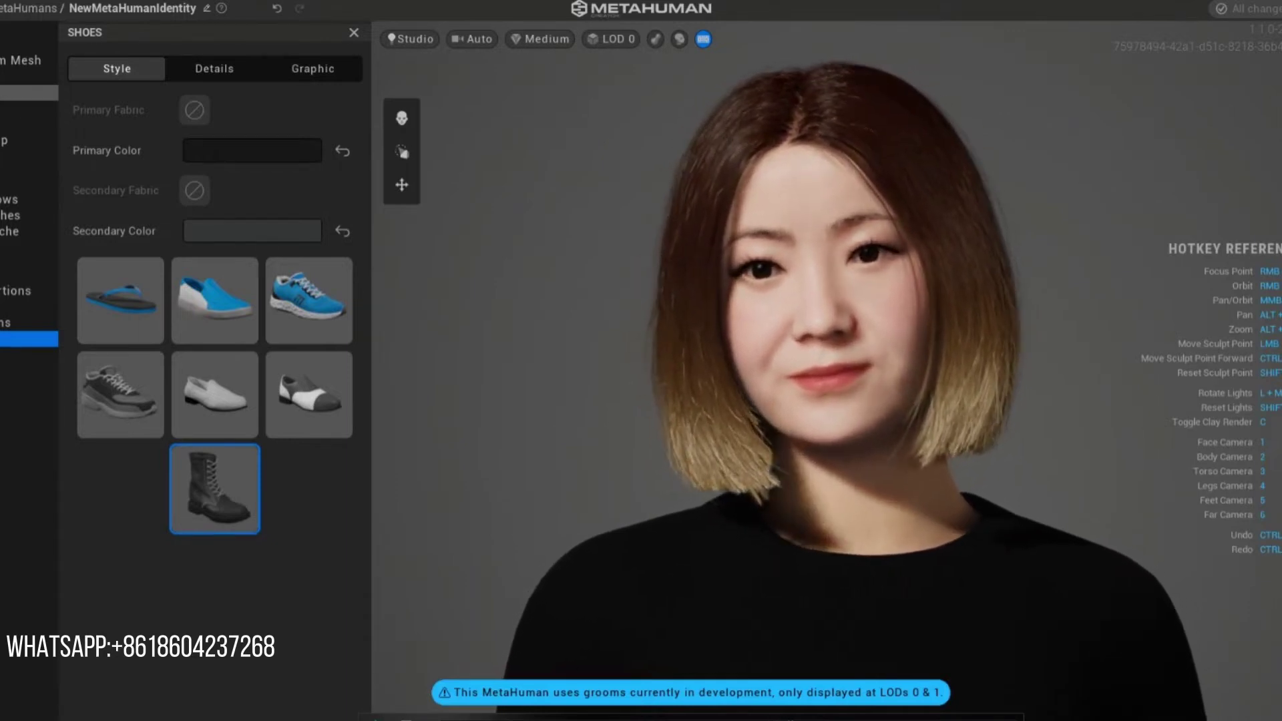
click(27, 93)
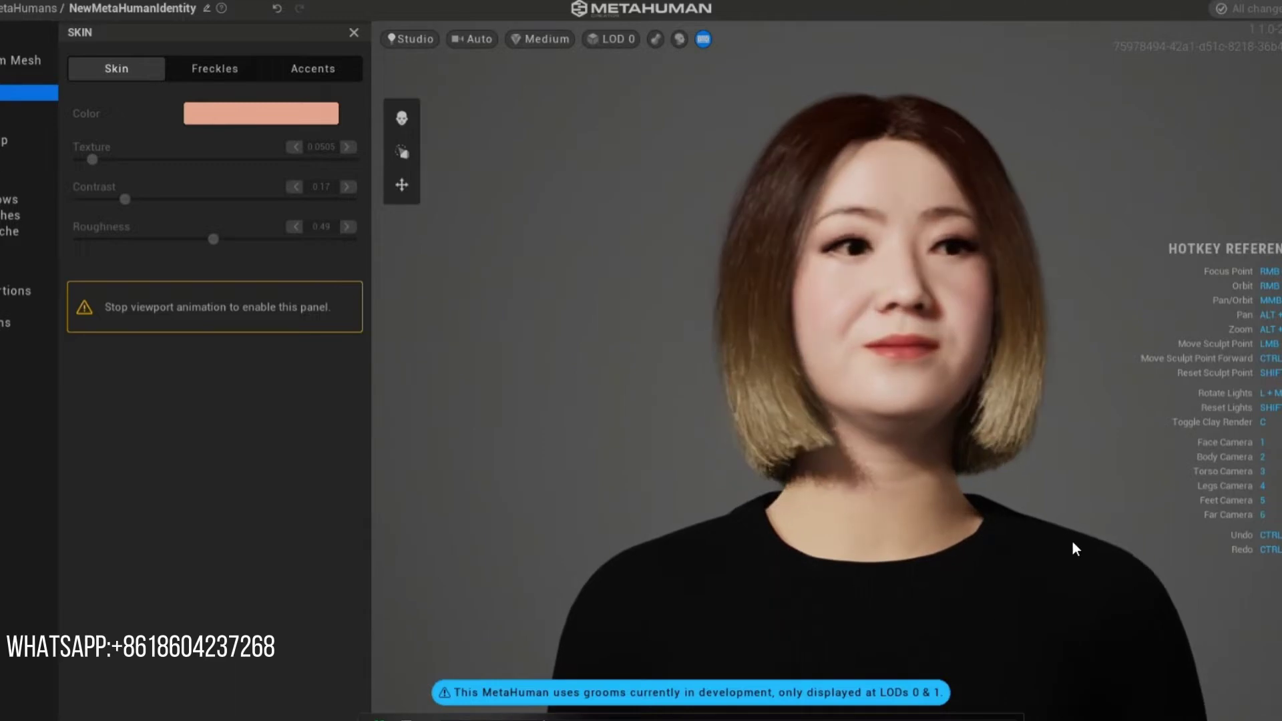
key(2)
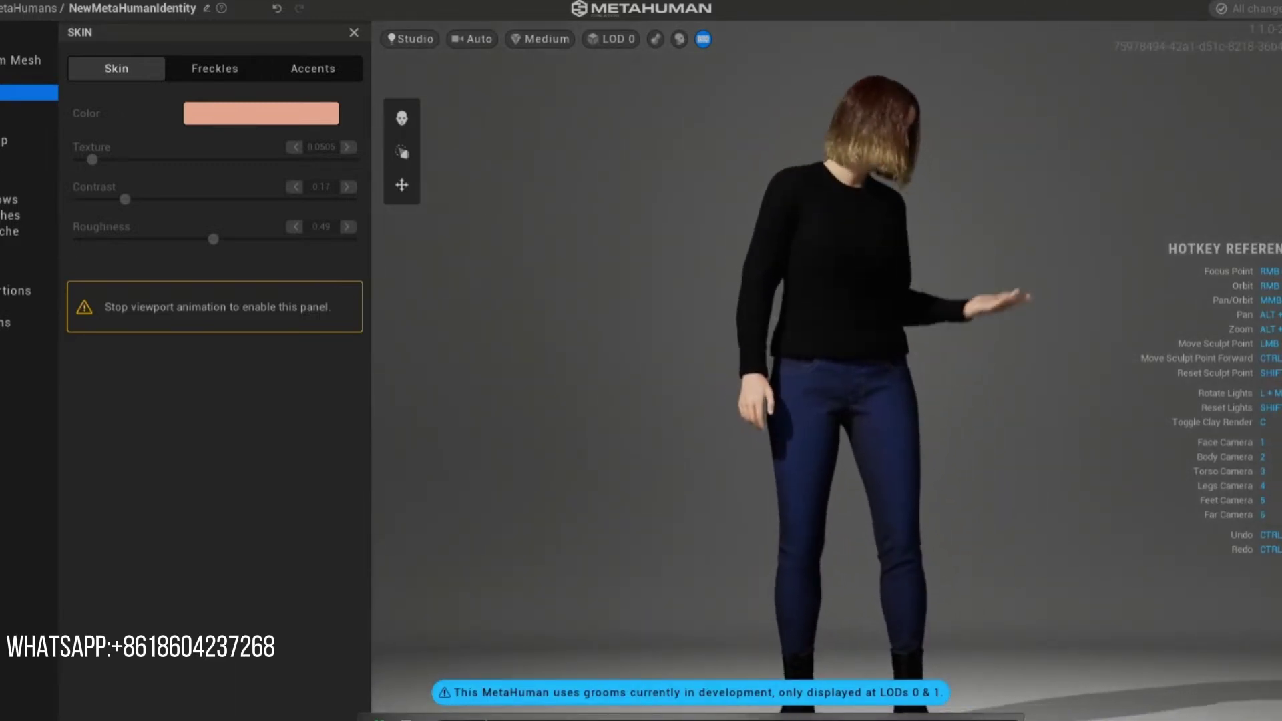
key(1)
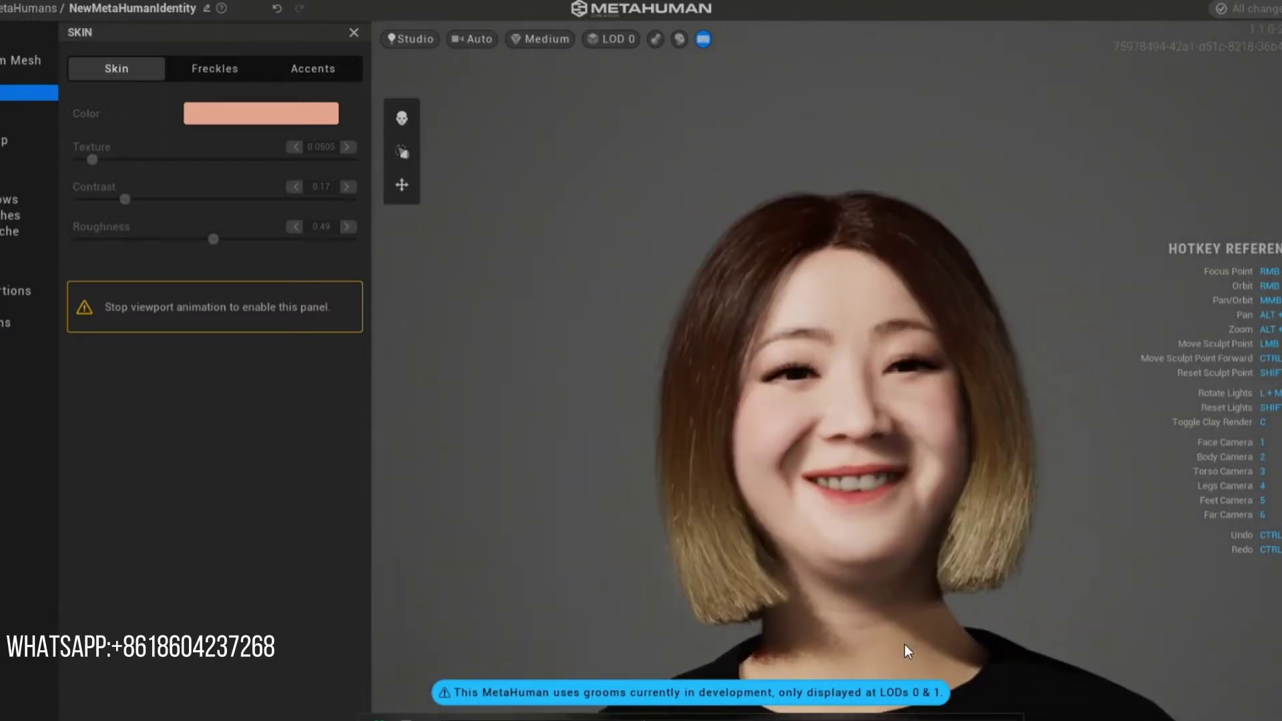
Step: Play the Anger A and Amaze expression loops, then try the Artistic and Fight body poses
click(929, 716)
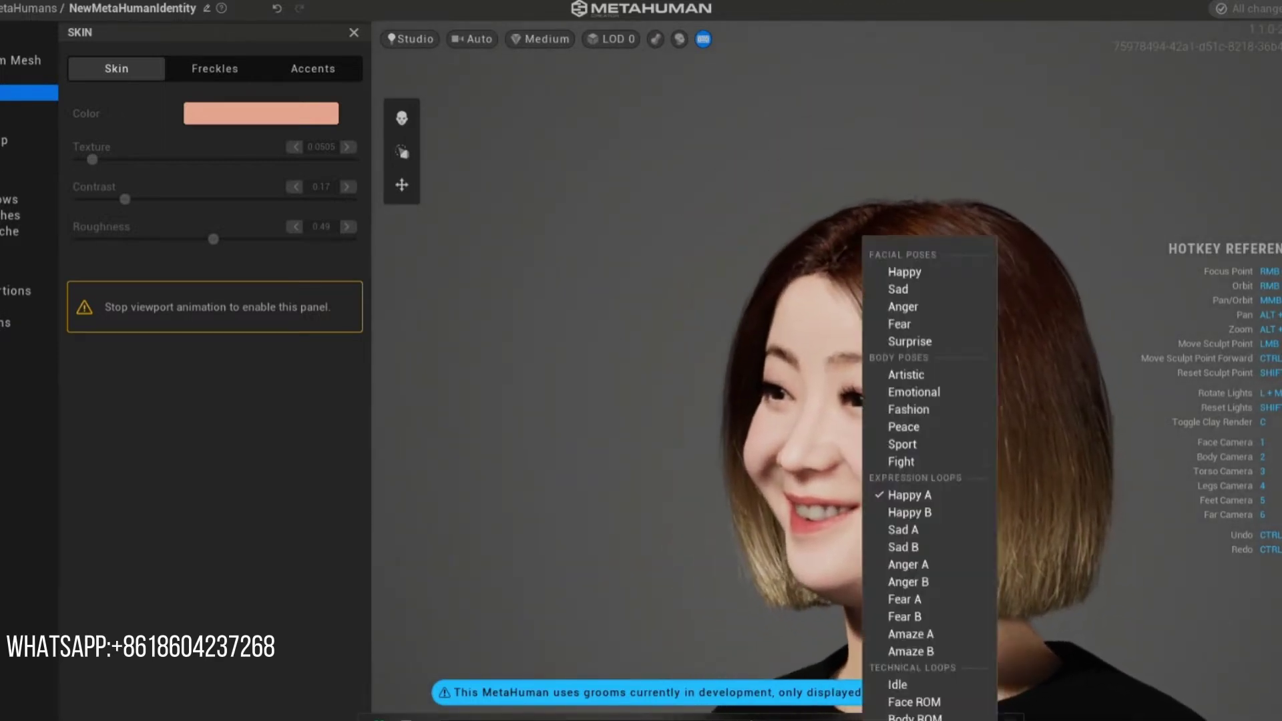
click(912, 561)
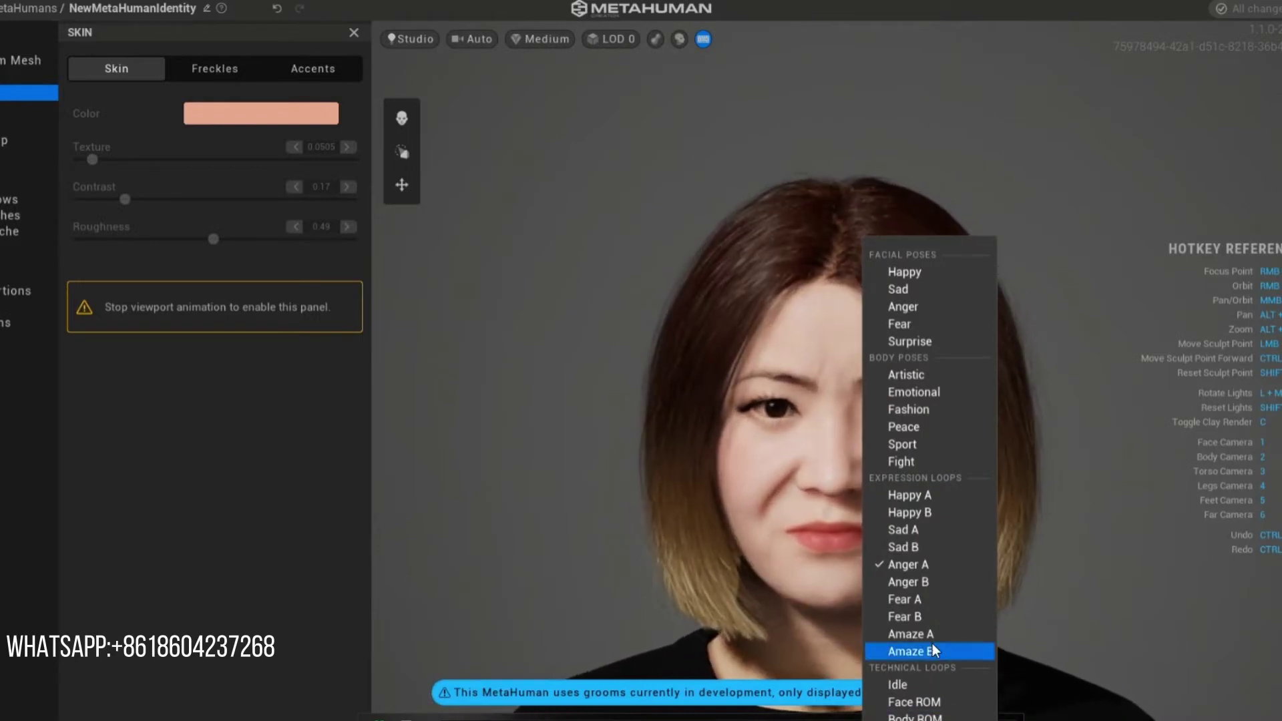
click(932, 639)
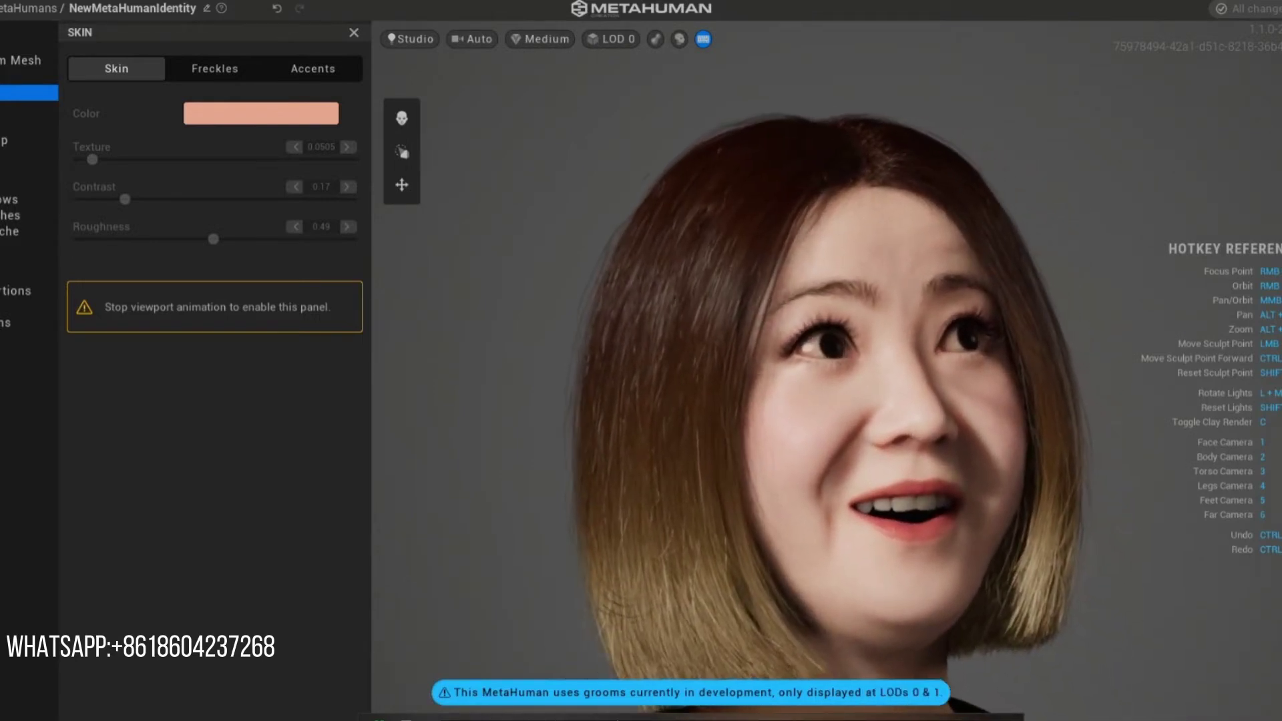
right_click(865, 238)
click(910, 380)
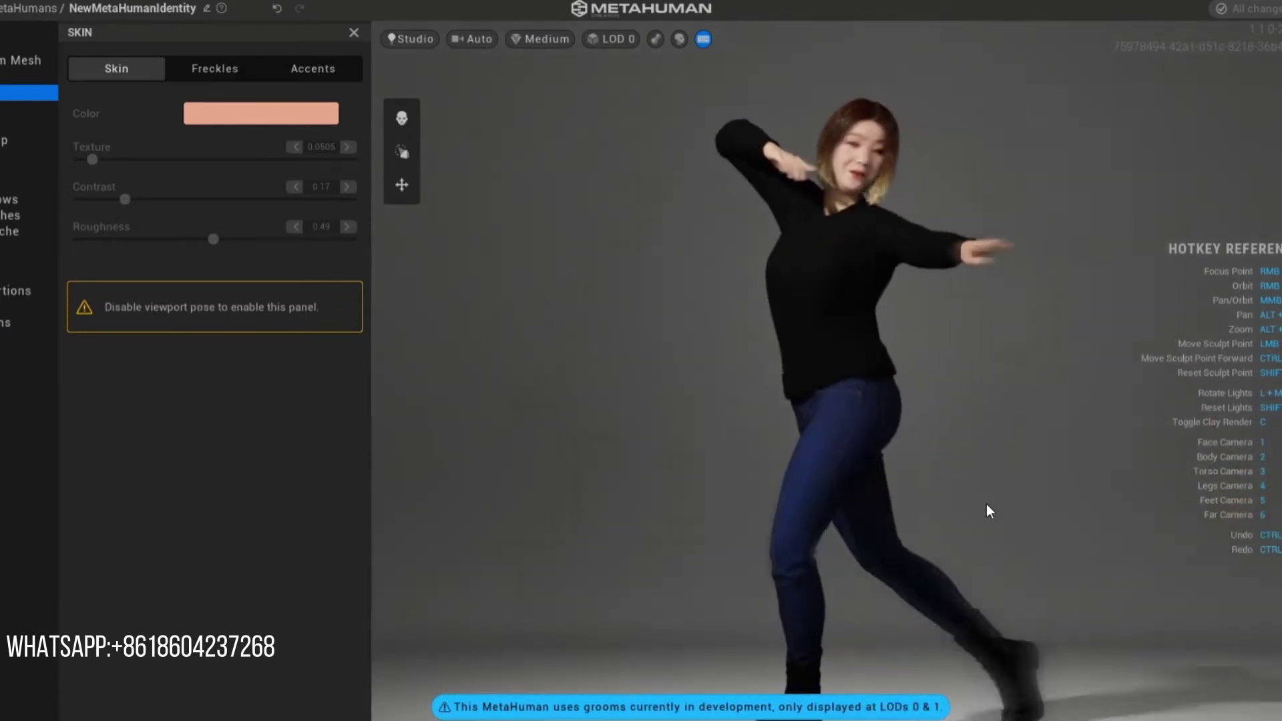
right_click(863, 236)
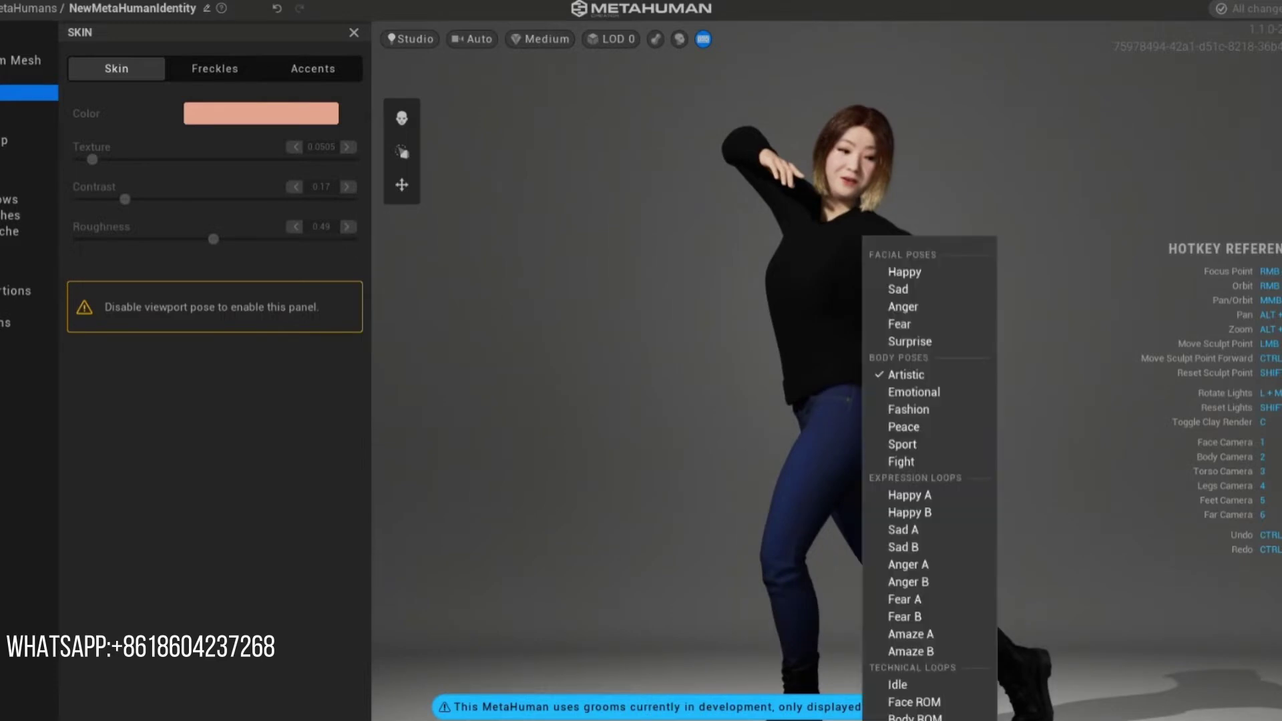
click(923, 461)
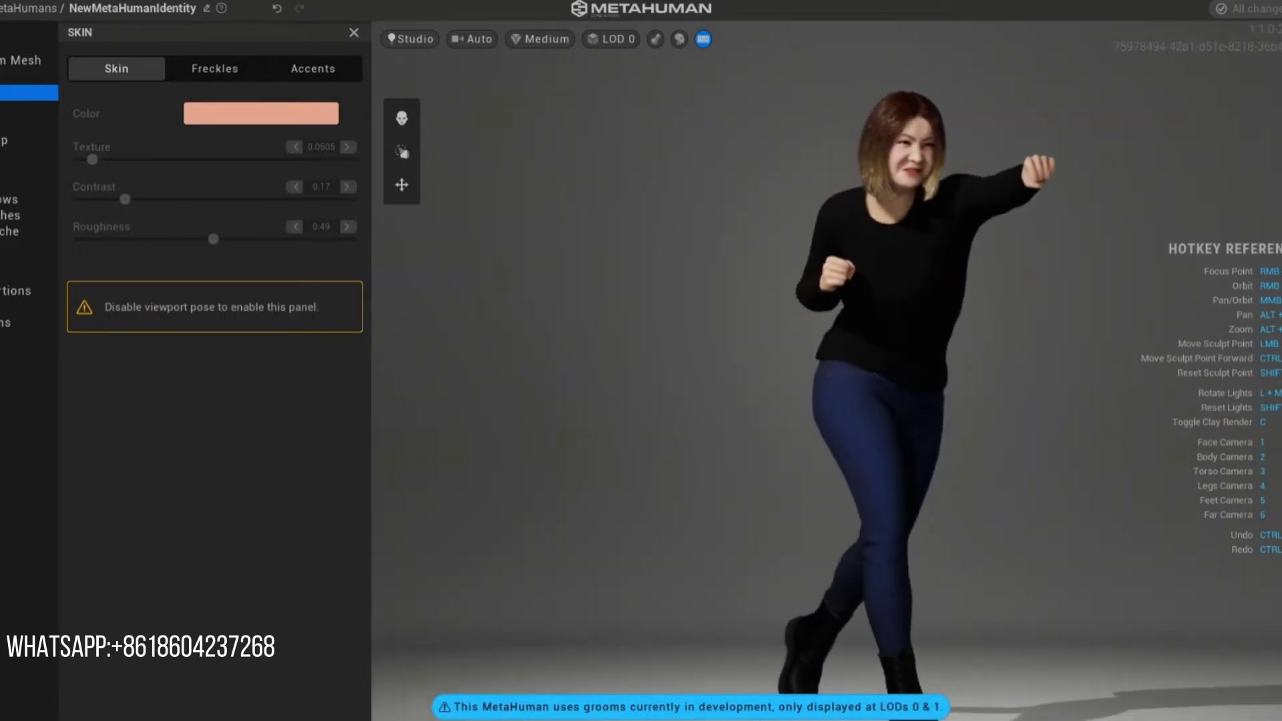
Step: Apply the Anger and Sad facial poses
right_click(864, 237)
click(926, 311)
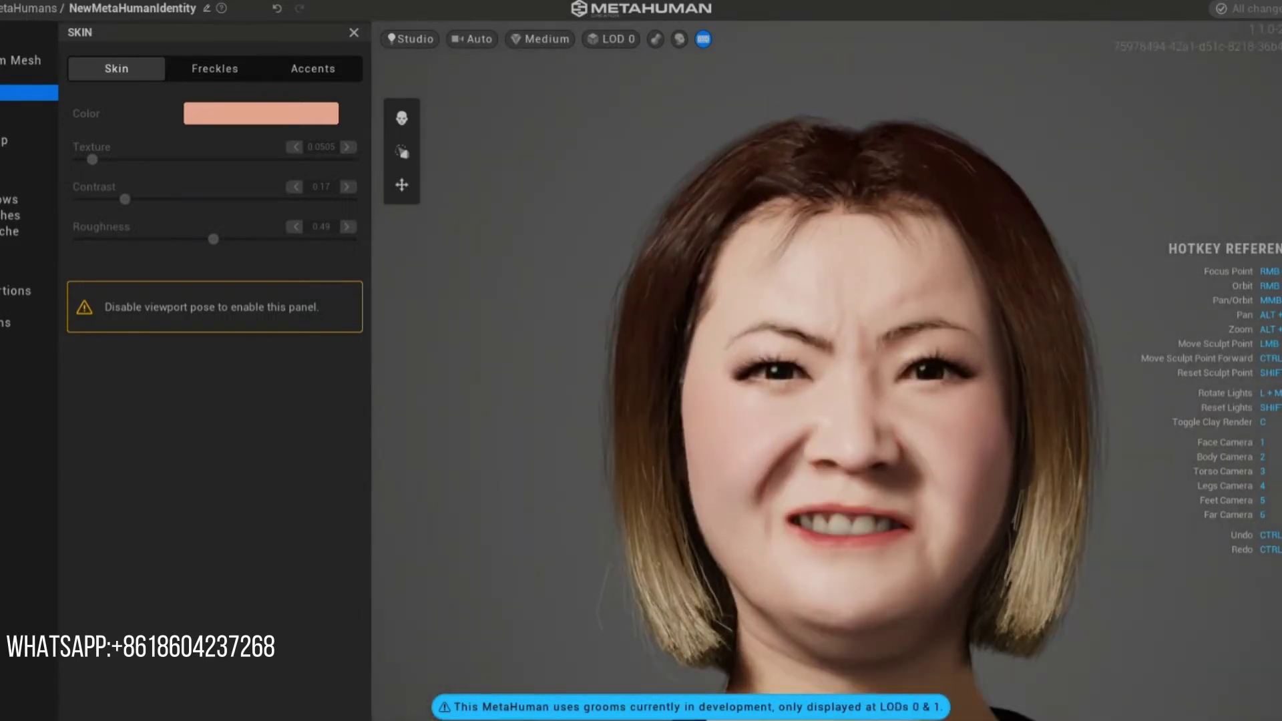
right_click(864, 237)
click(916, 290)
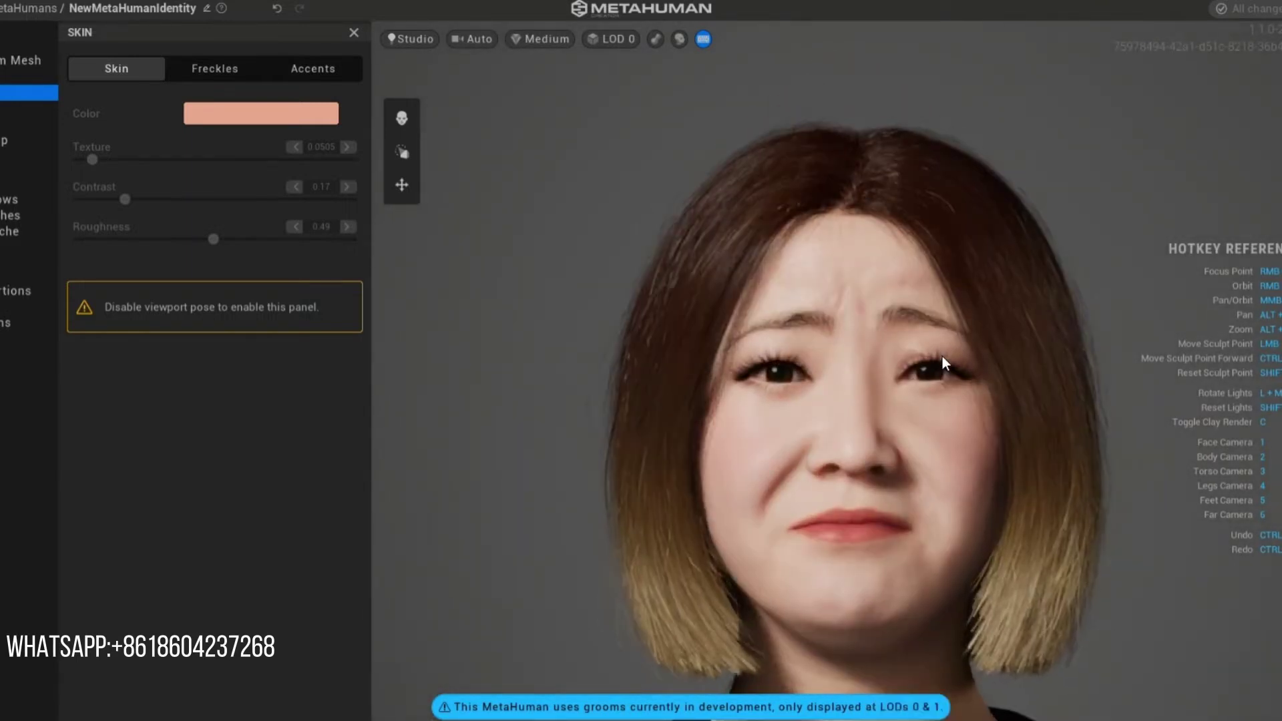
Step: Play the Happy, Sad A and Happy B expression loops, then apply the Happy facial pose
right_click(864, 237)
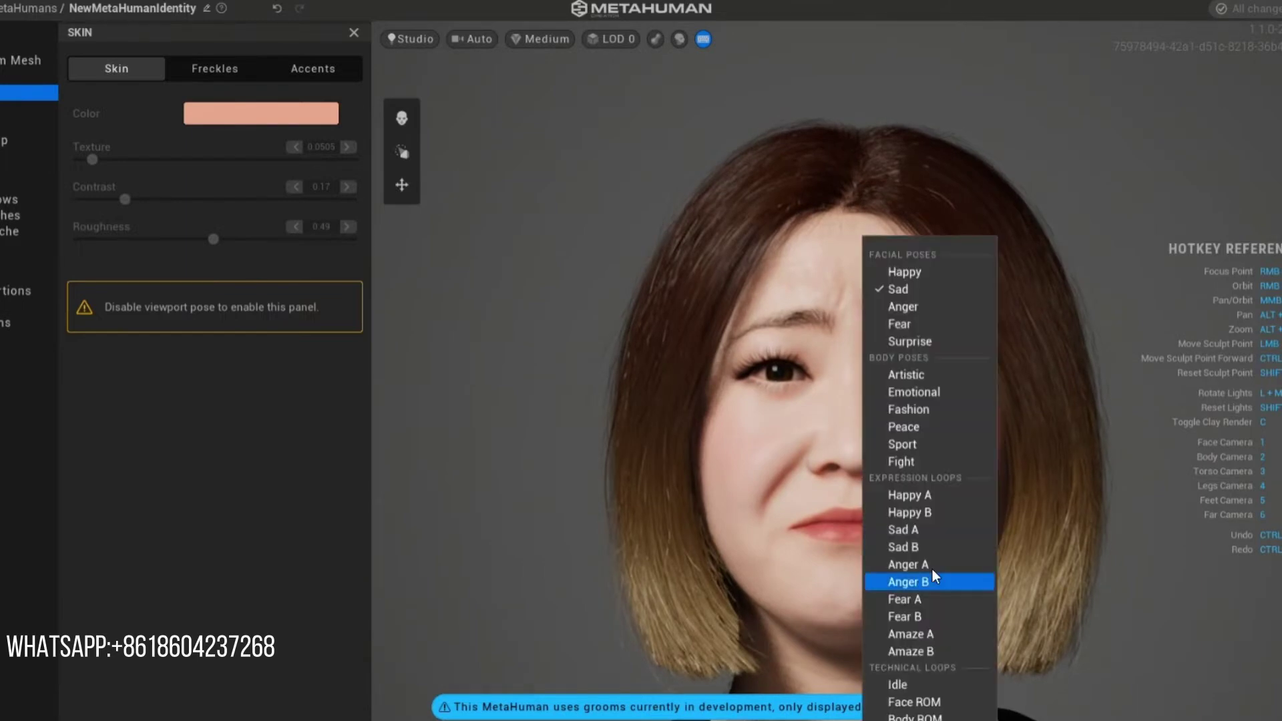
click(923, 512)
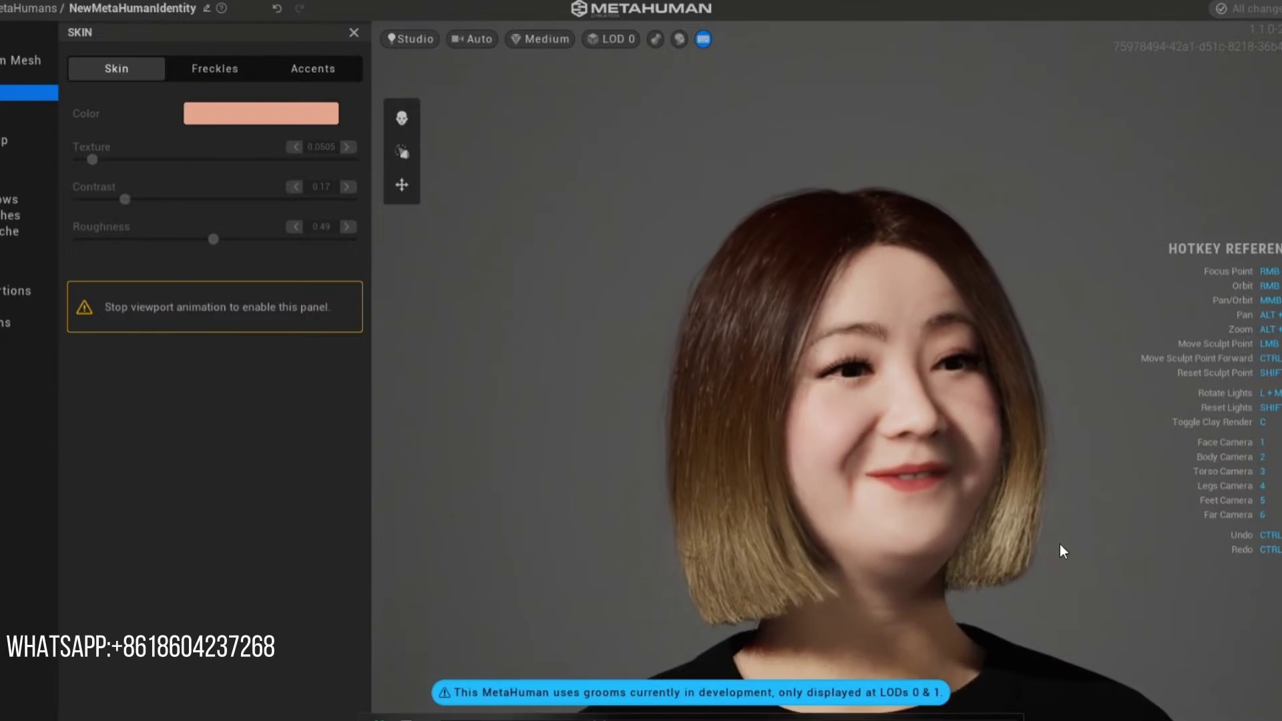
right_click(863, 236)
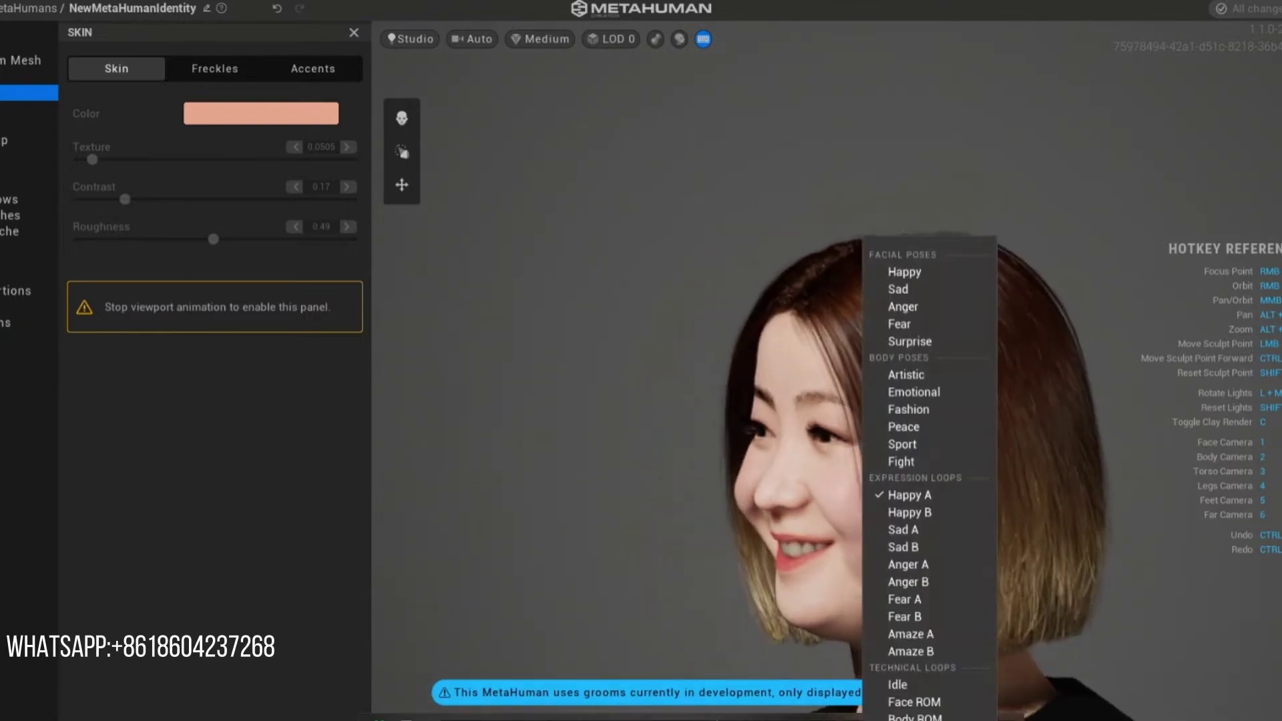
click(921, 532)
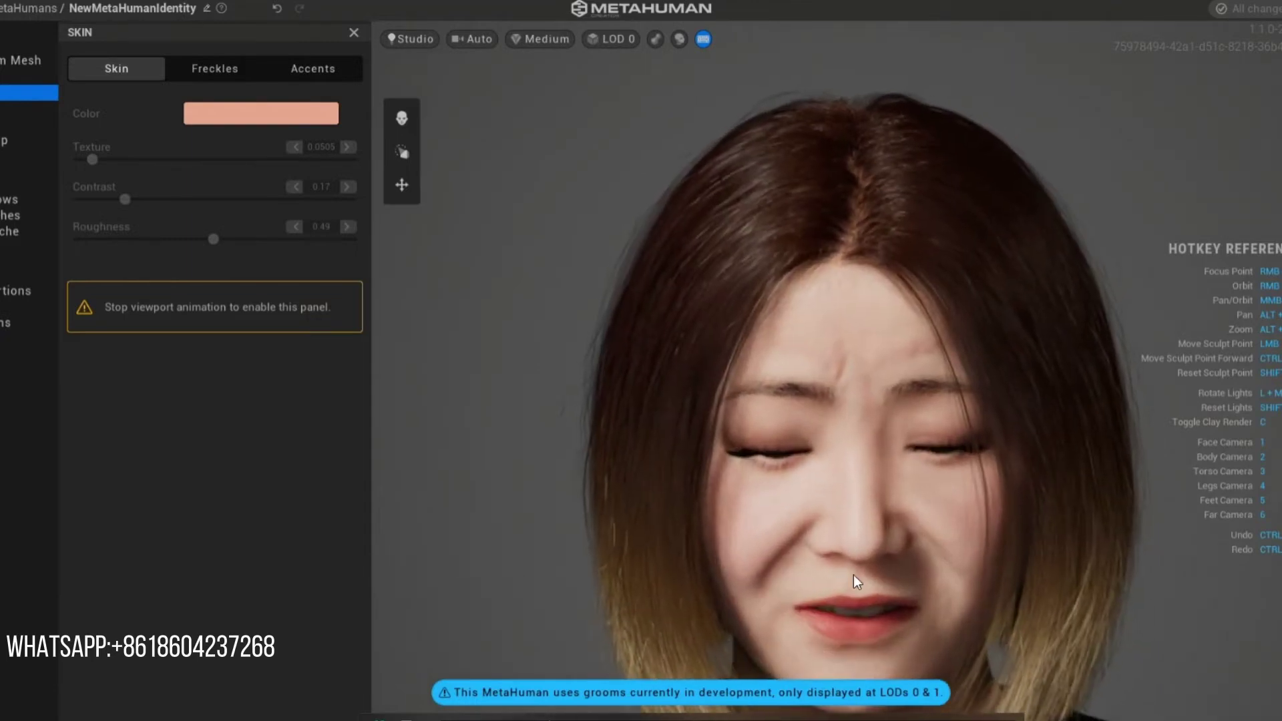
right_click(863, 237)
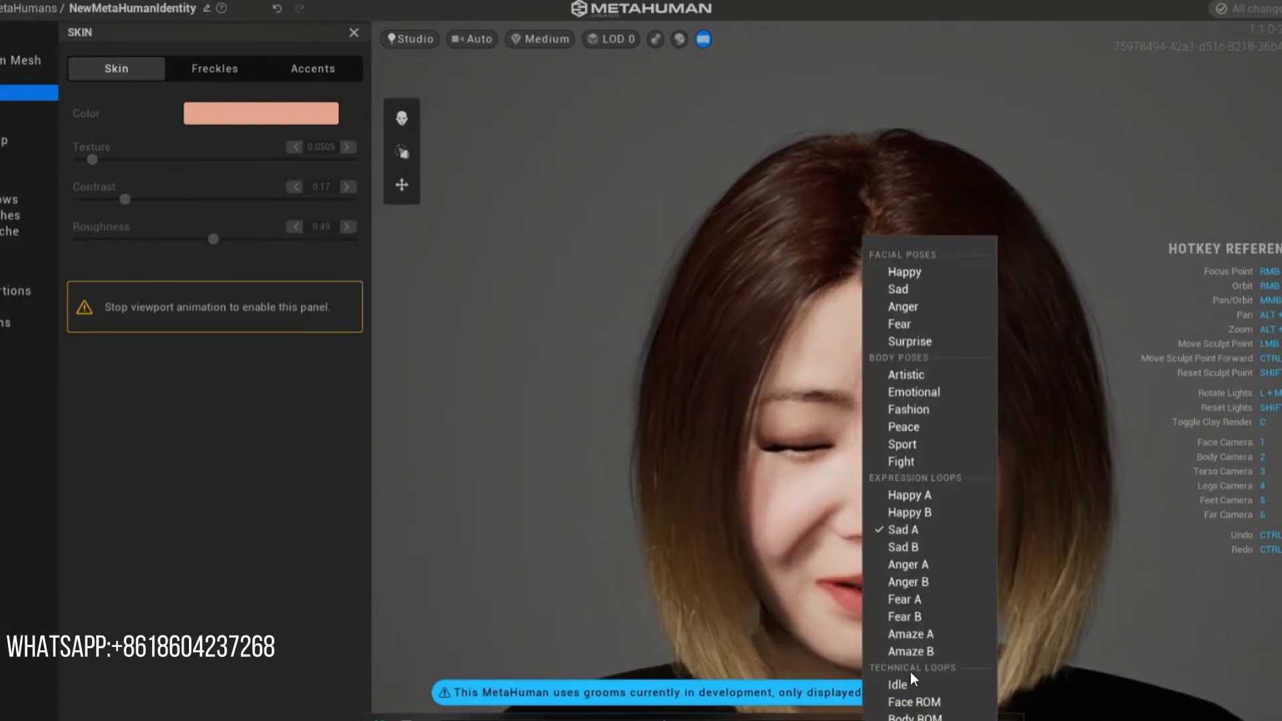
click(924, 509)
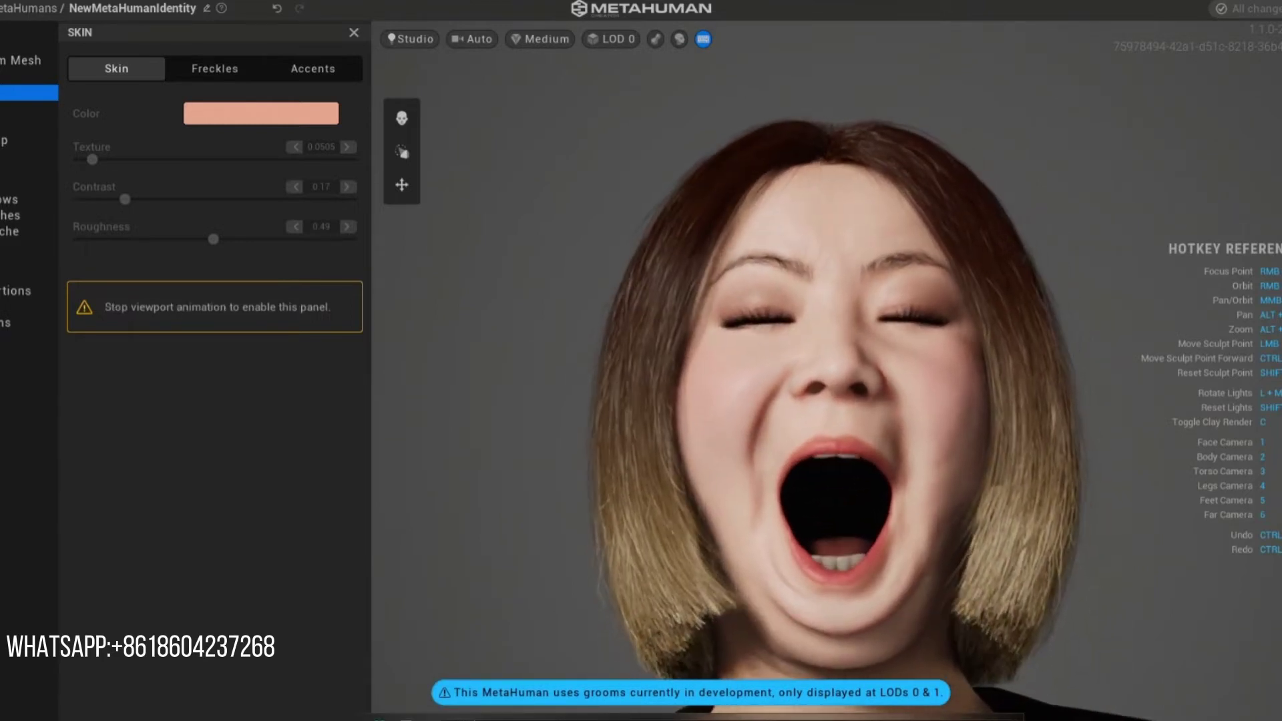
click(1077, 326)
click(1035, 274)
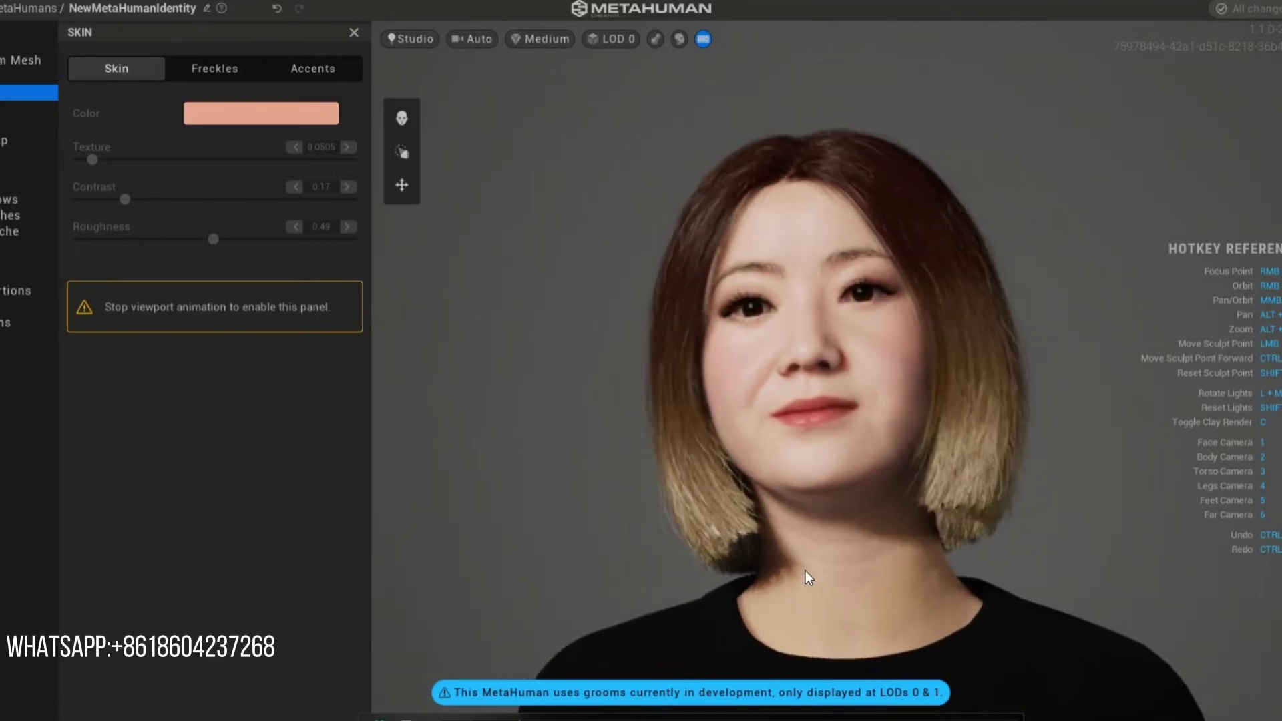
Step: Preview the Silhouette and Split lighting presets, then apply Fireside lighting
click(415, 40)
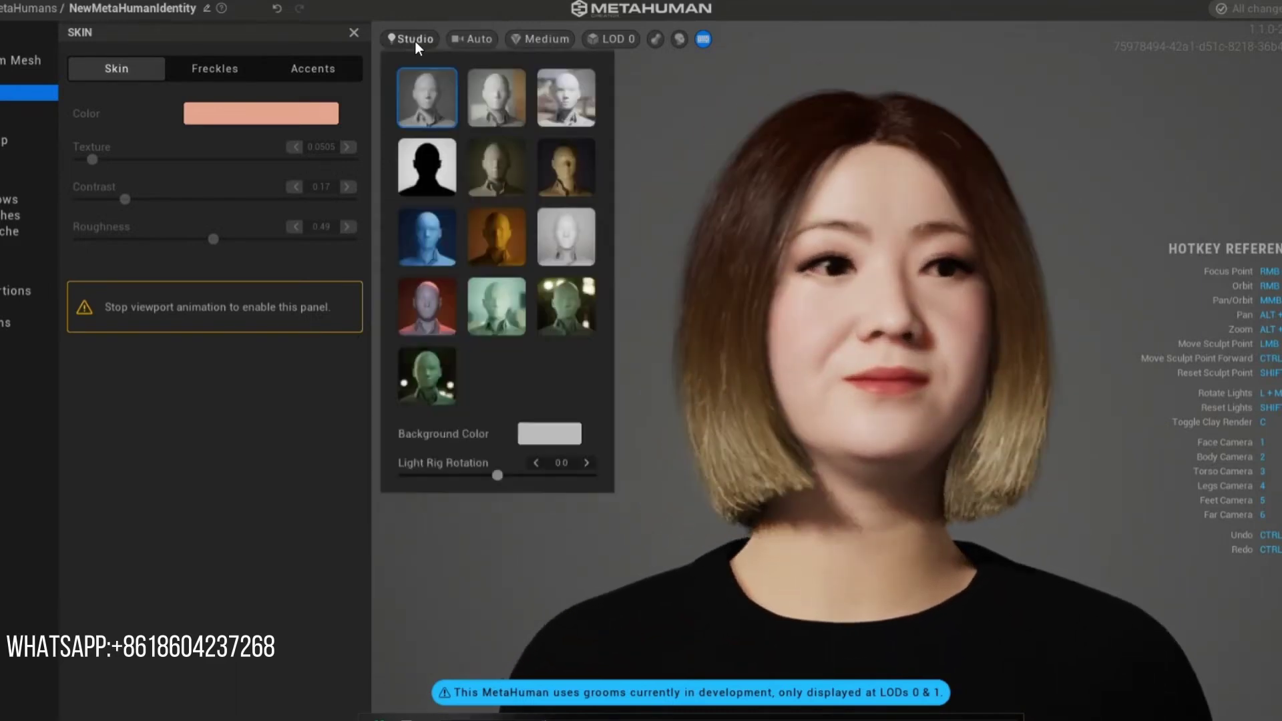
click(428, 167)
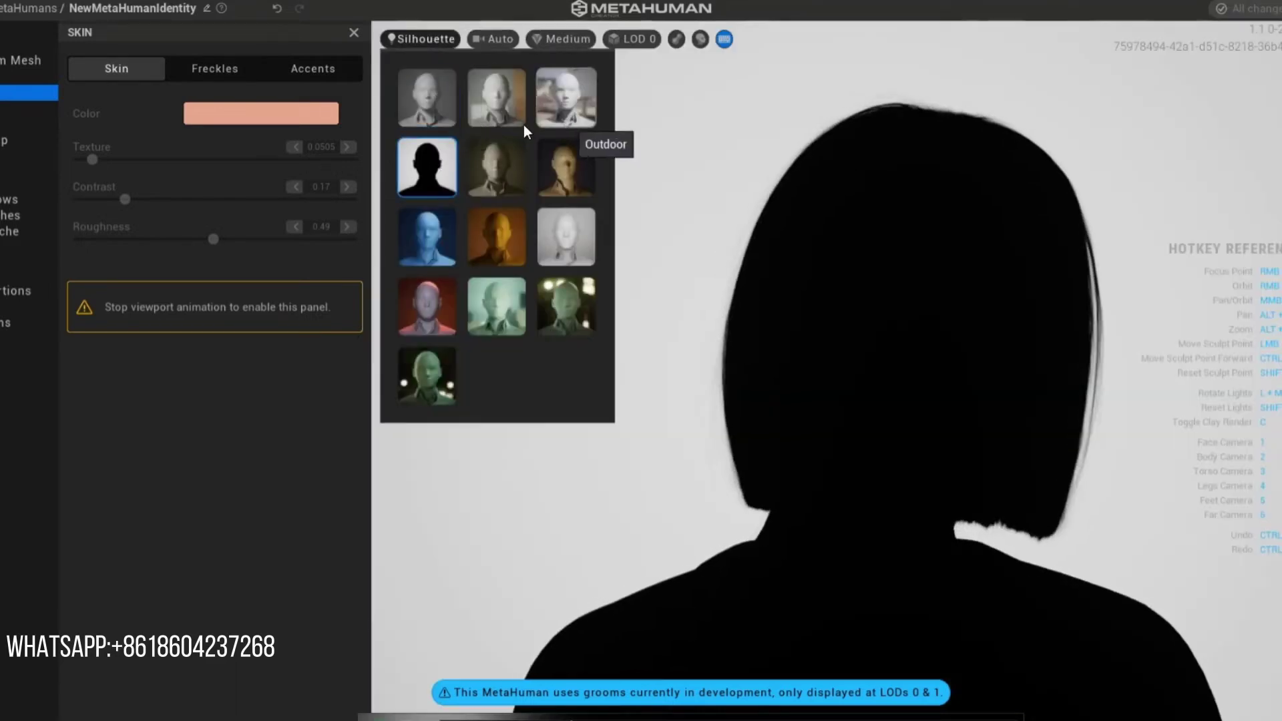
click(504, 175)
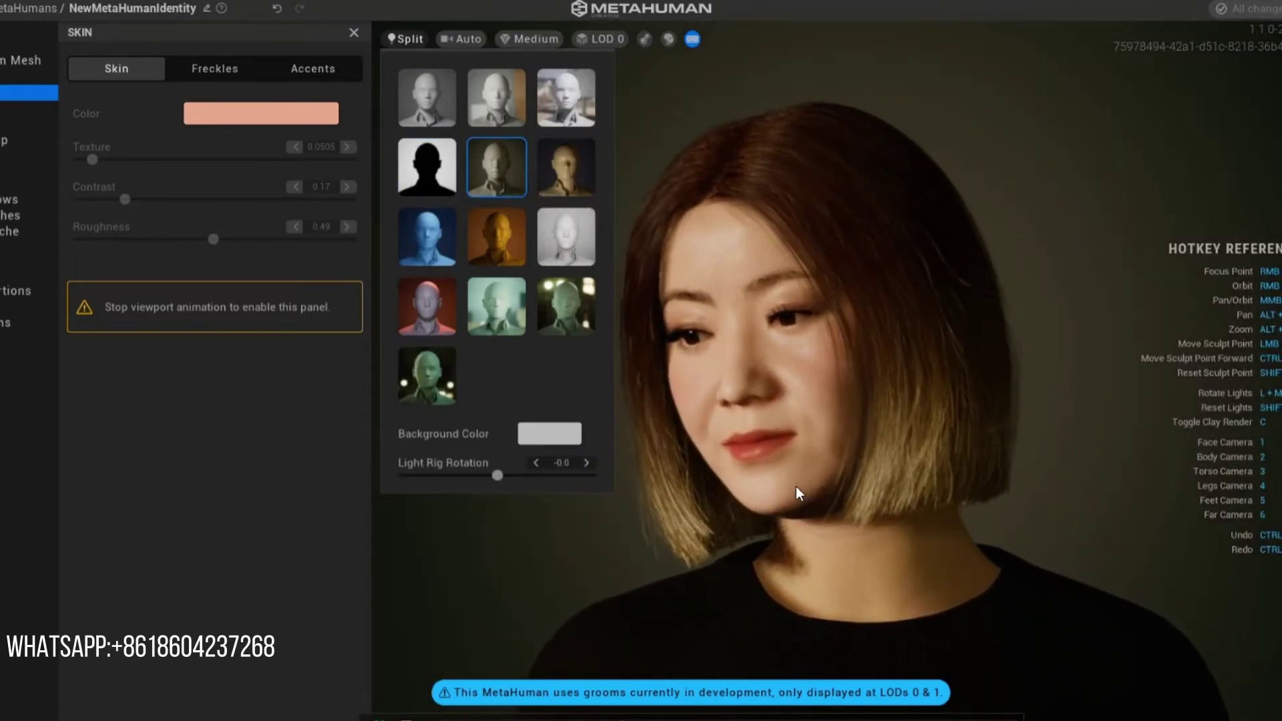
click(834, 494)
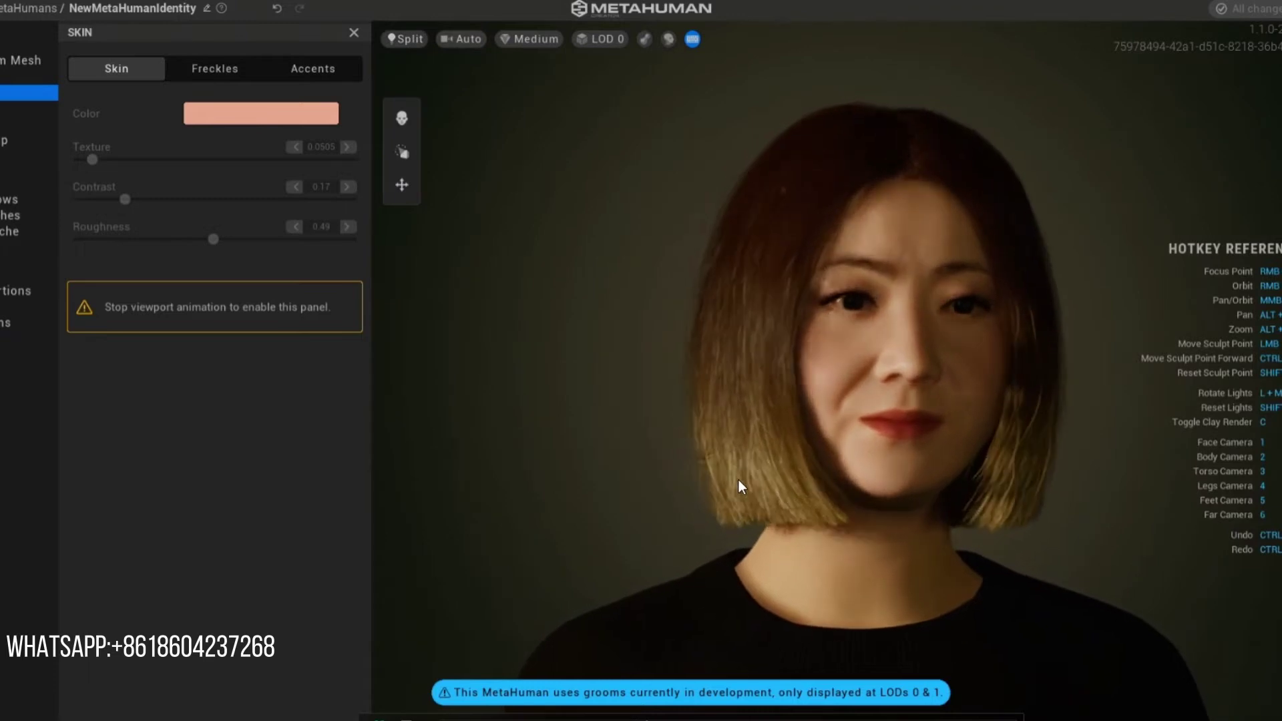
click(412, 39)
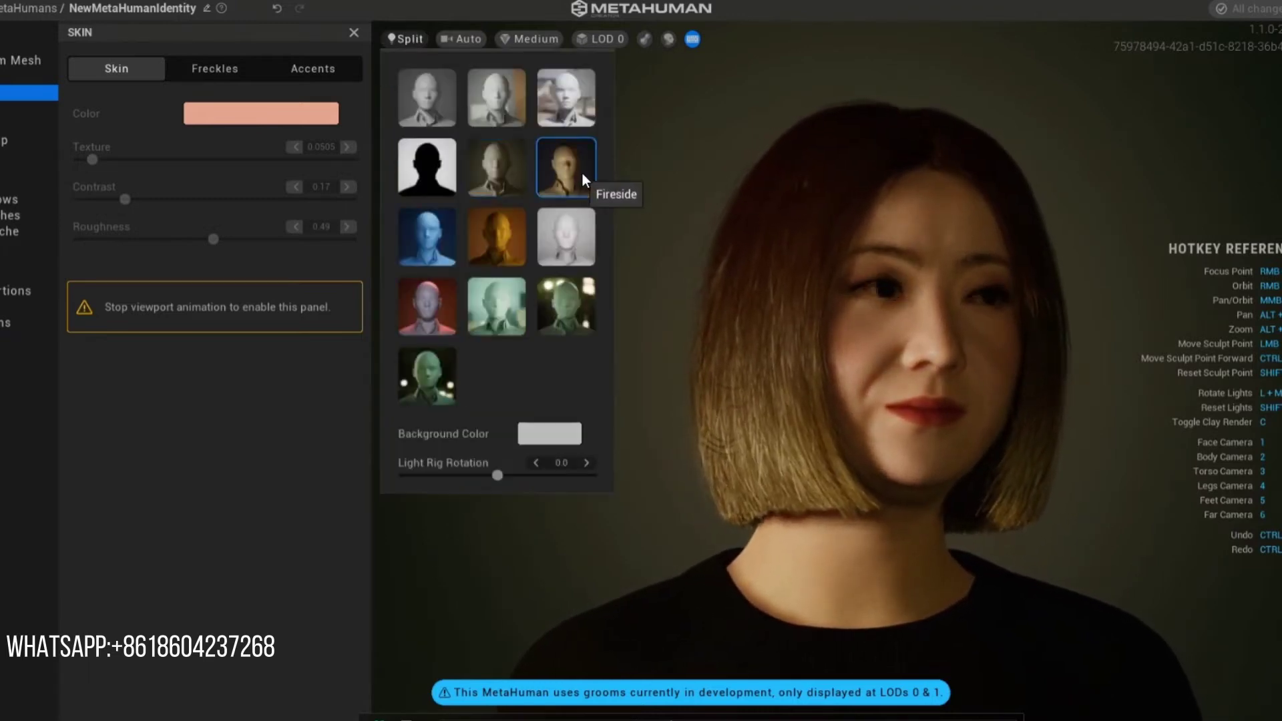
click(582, 171)
click(867, 438)
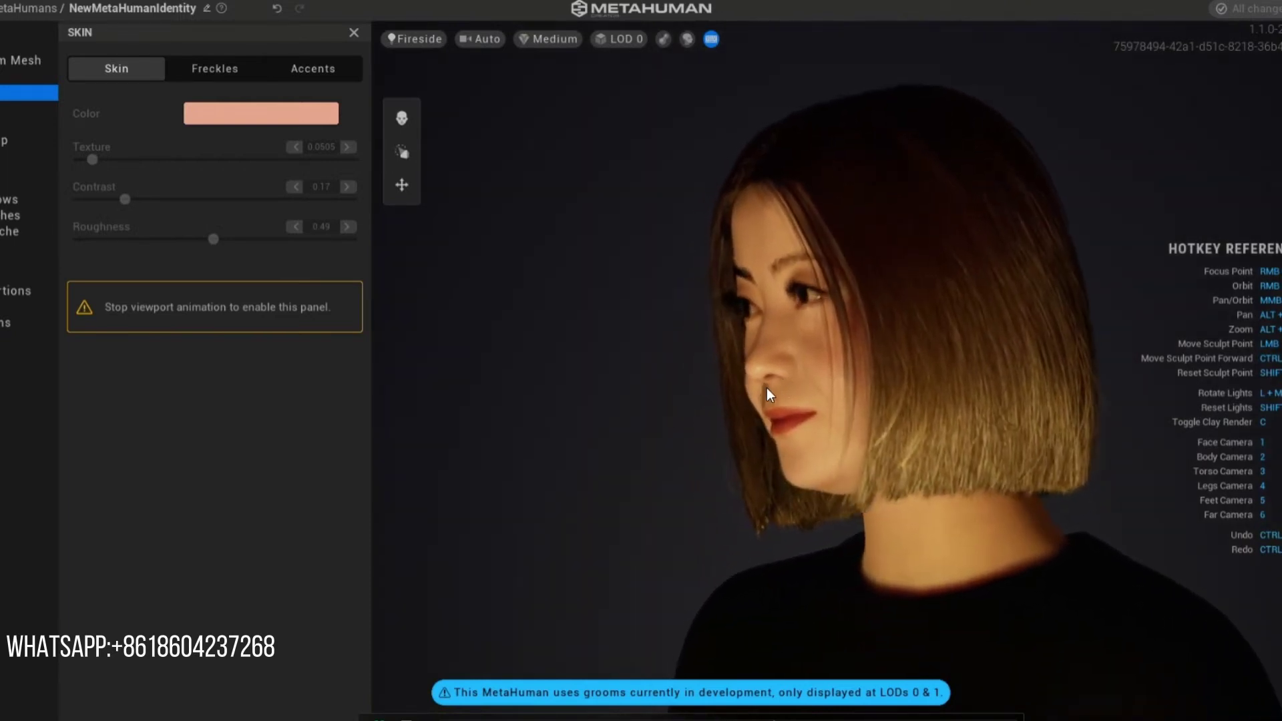
Step: Switch the lighting to blue Moonlight, then to warm orange Tungsten
click(428, 37)
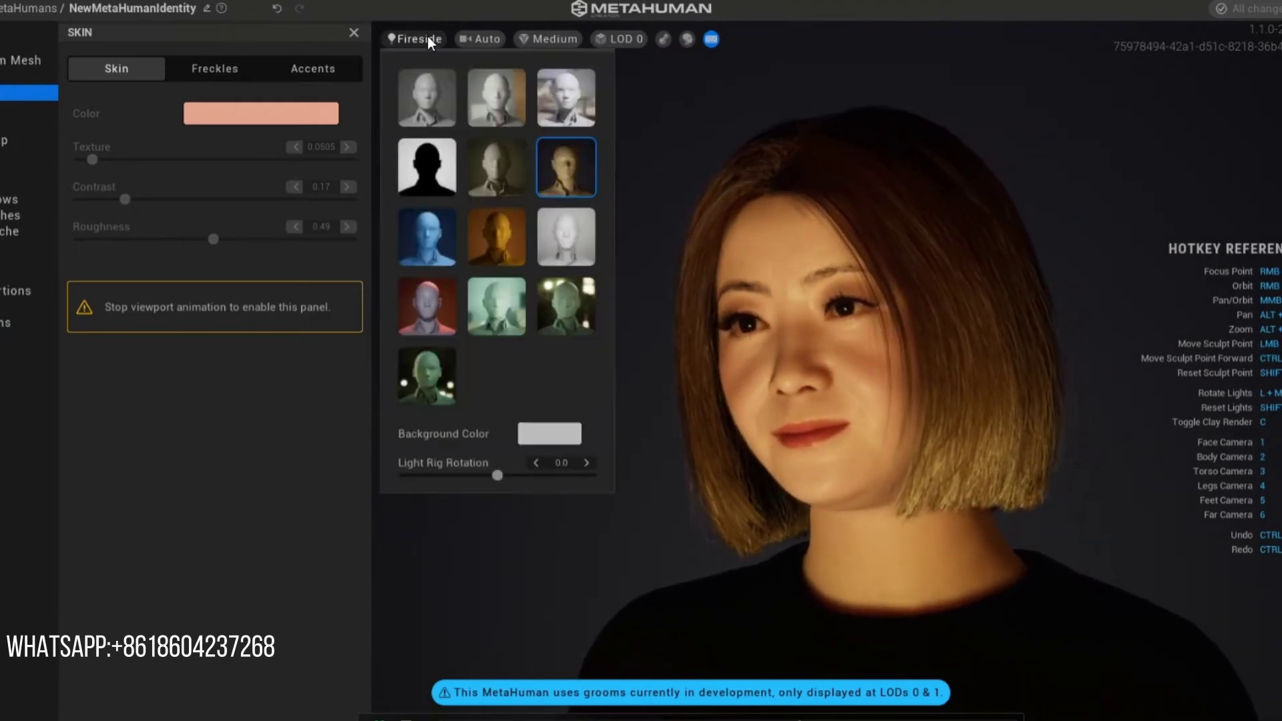
click(431, 235)
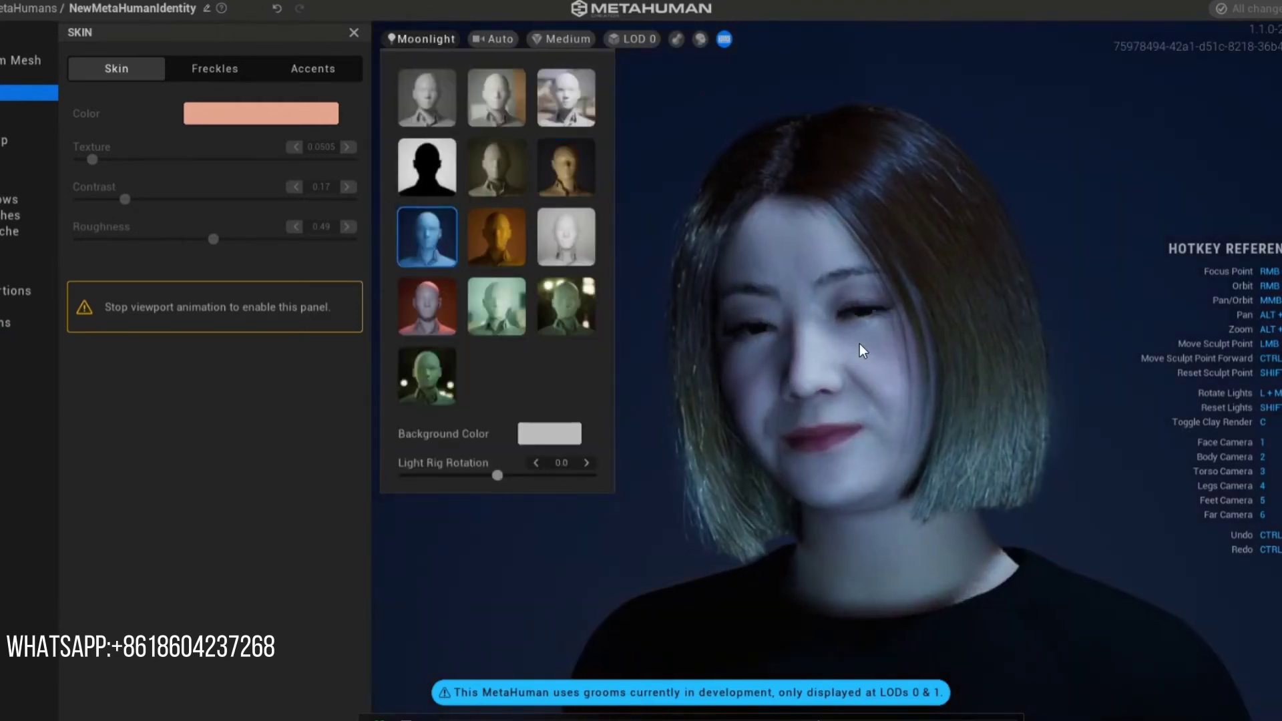
click(832, 425)
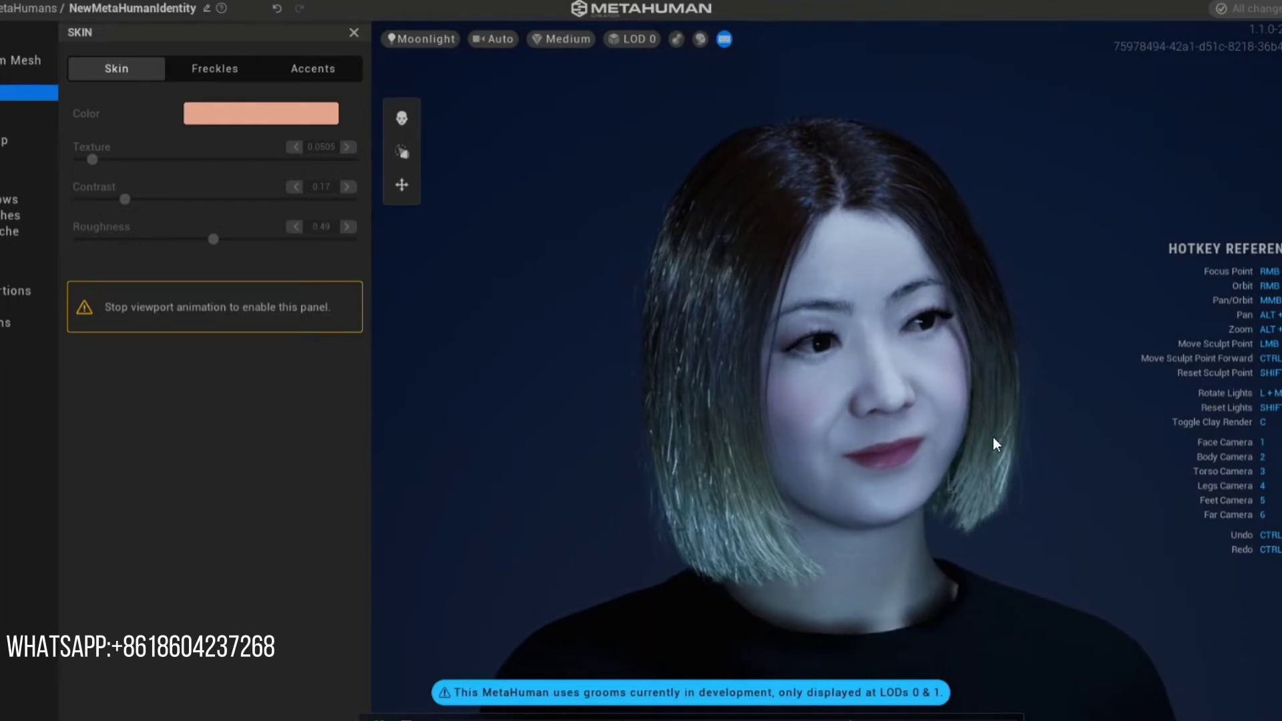
click(440, 40)
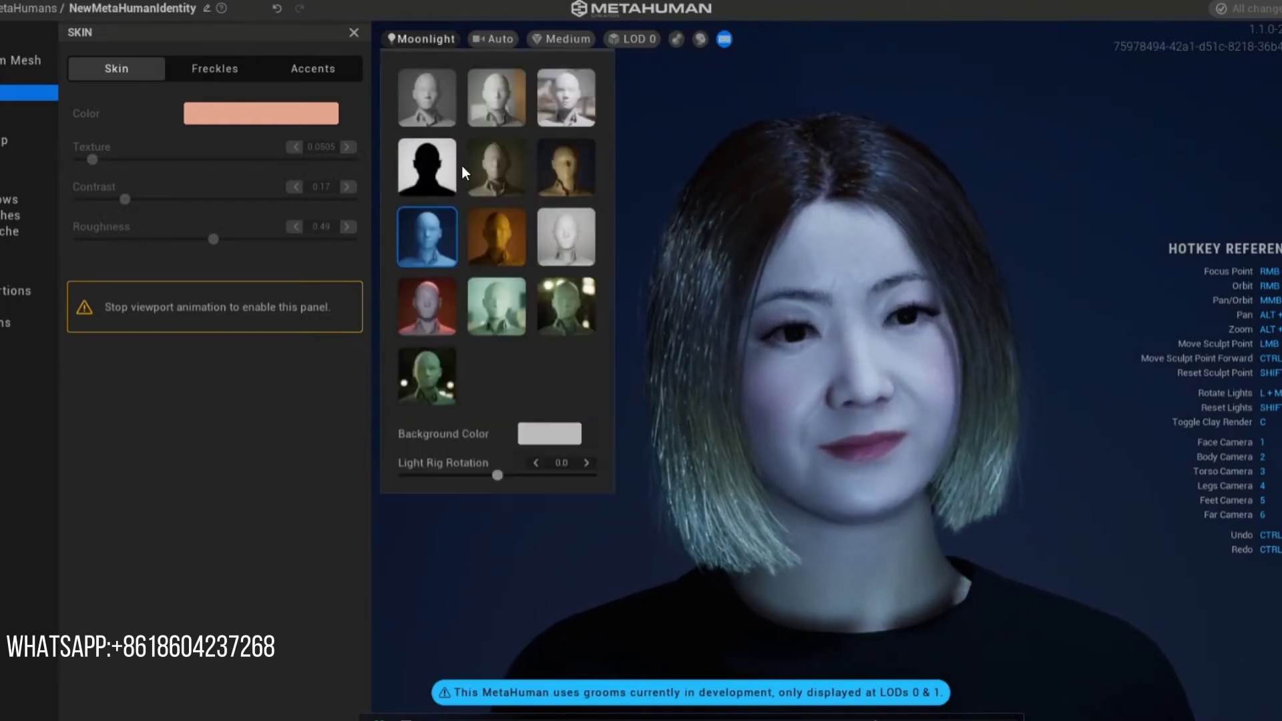
click(501, 239)
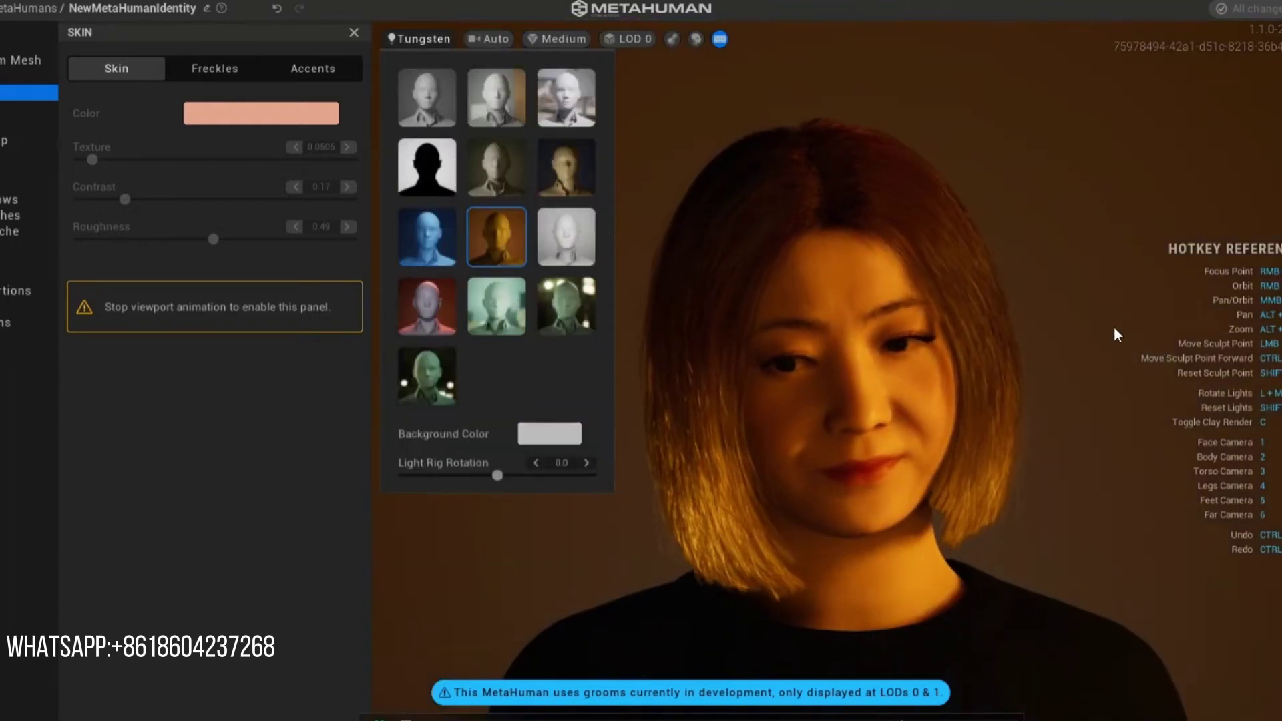
click(1029, 326)
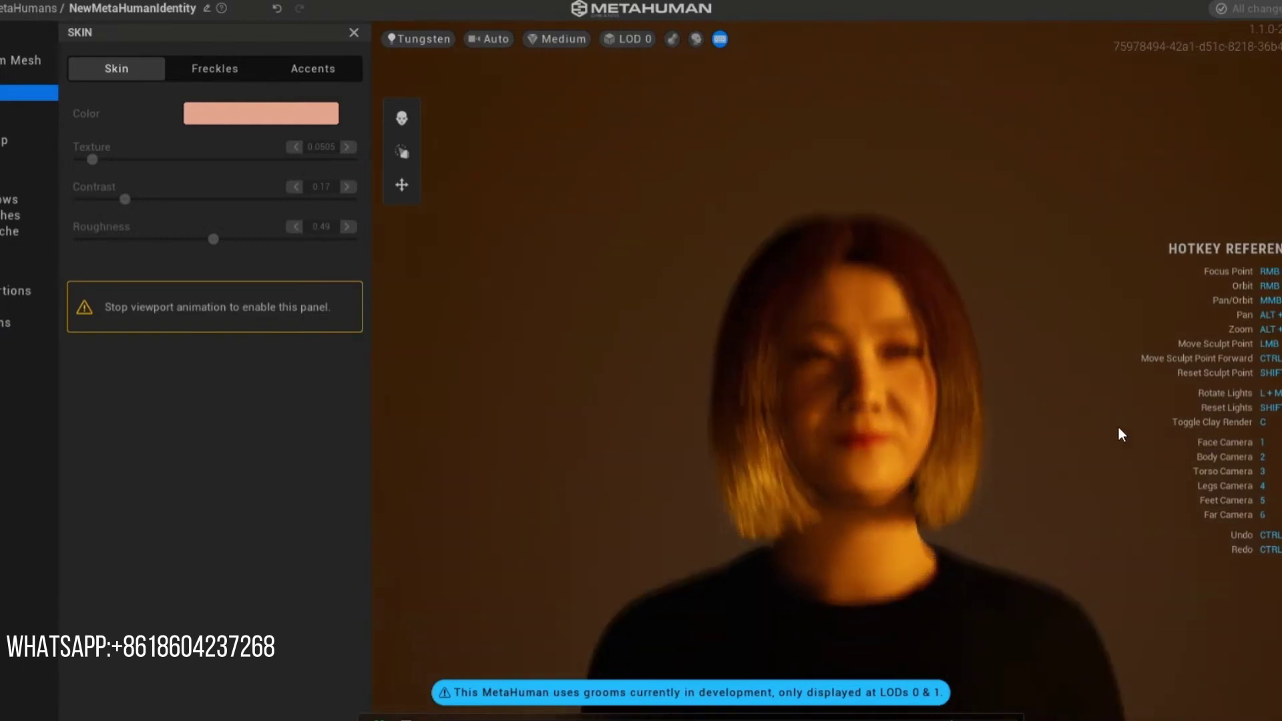
click(400, 38)
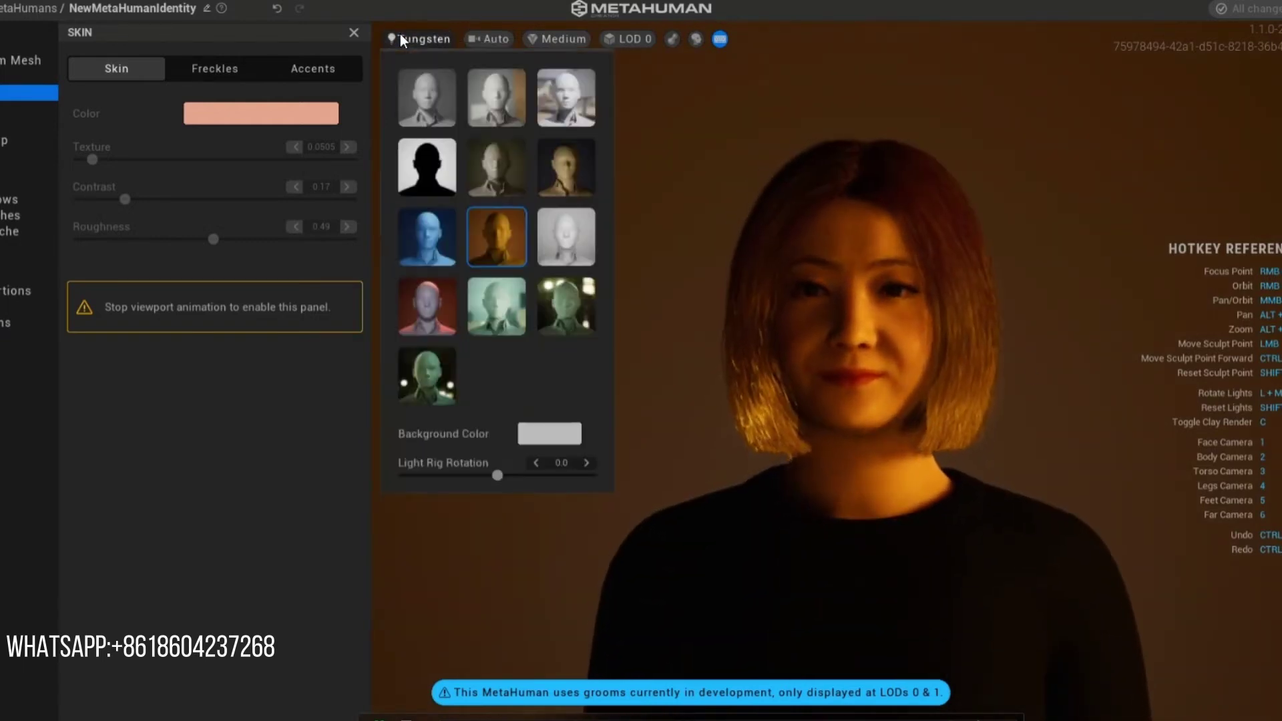
Step: Try the GR22: Rooftop environment, then light the character with the red Red Lantern preset
click(496, 301)
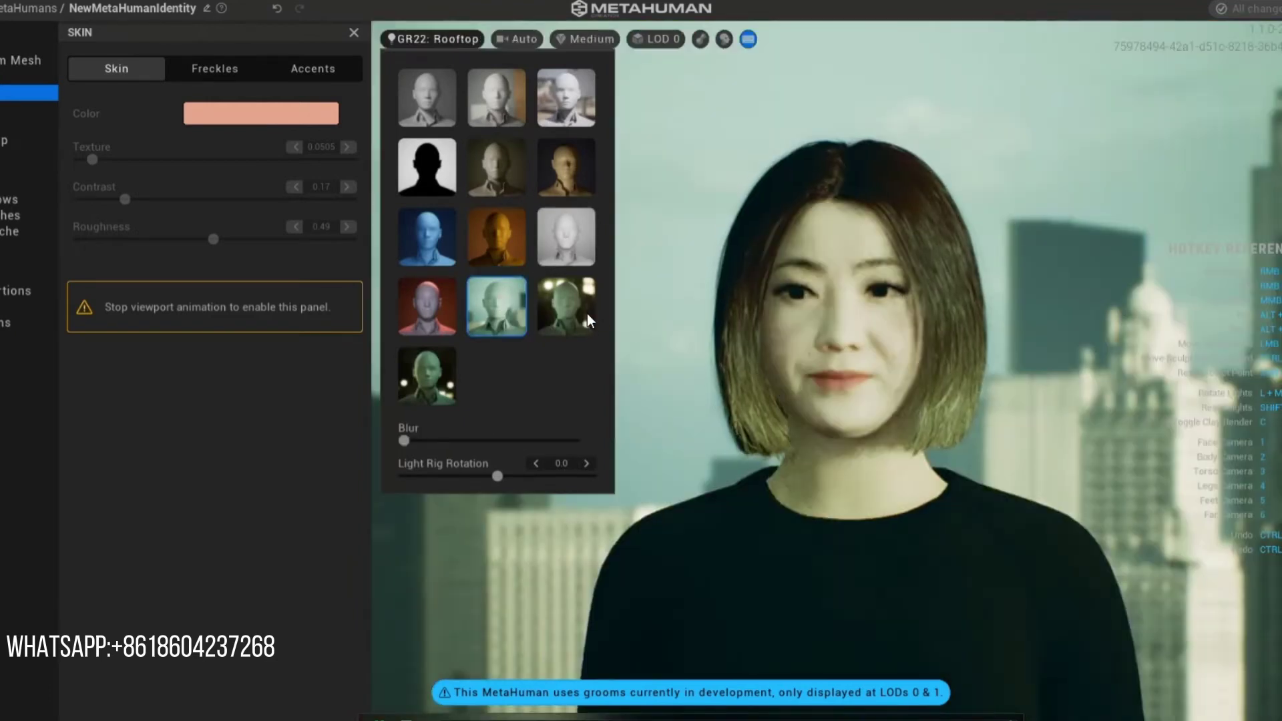
click(433, 315)
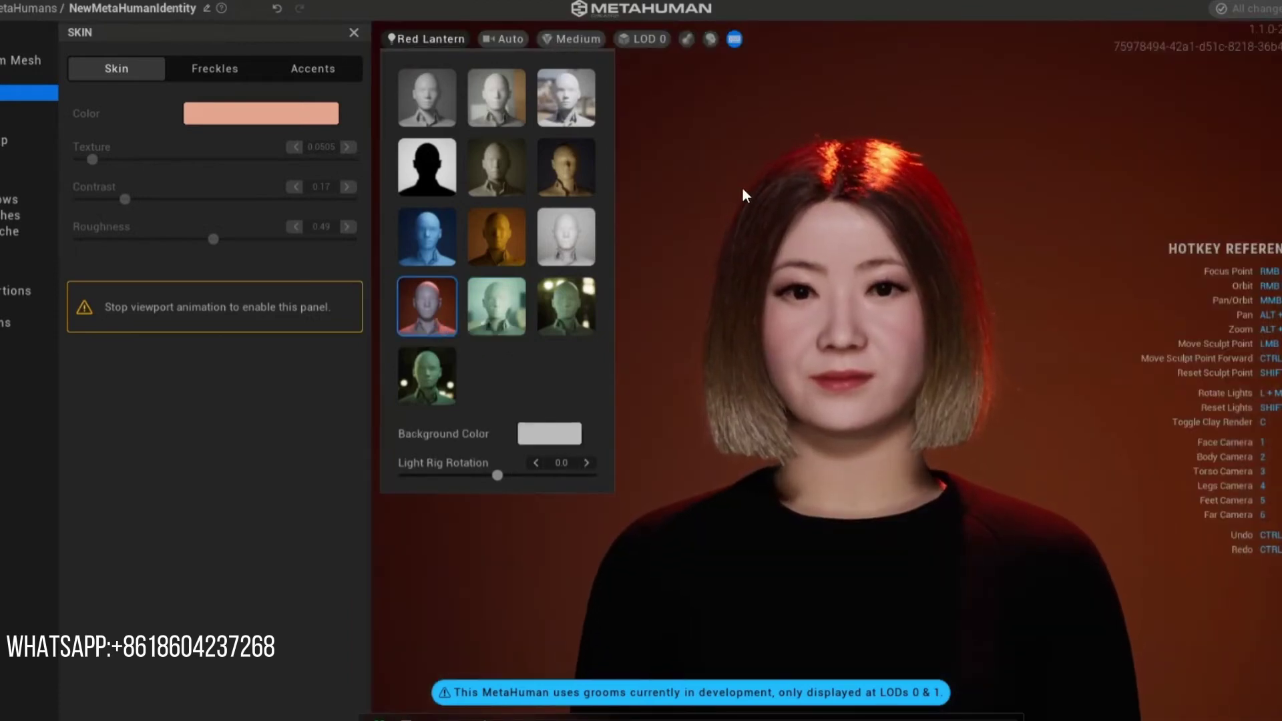
click(761, 187)
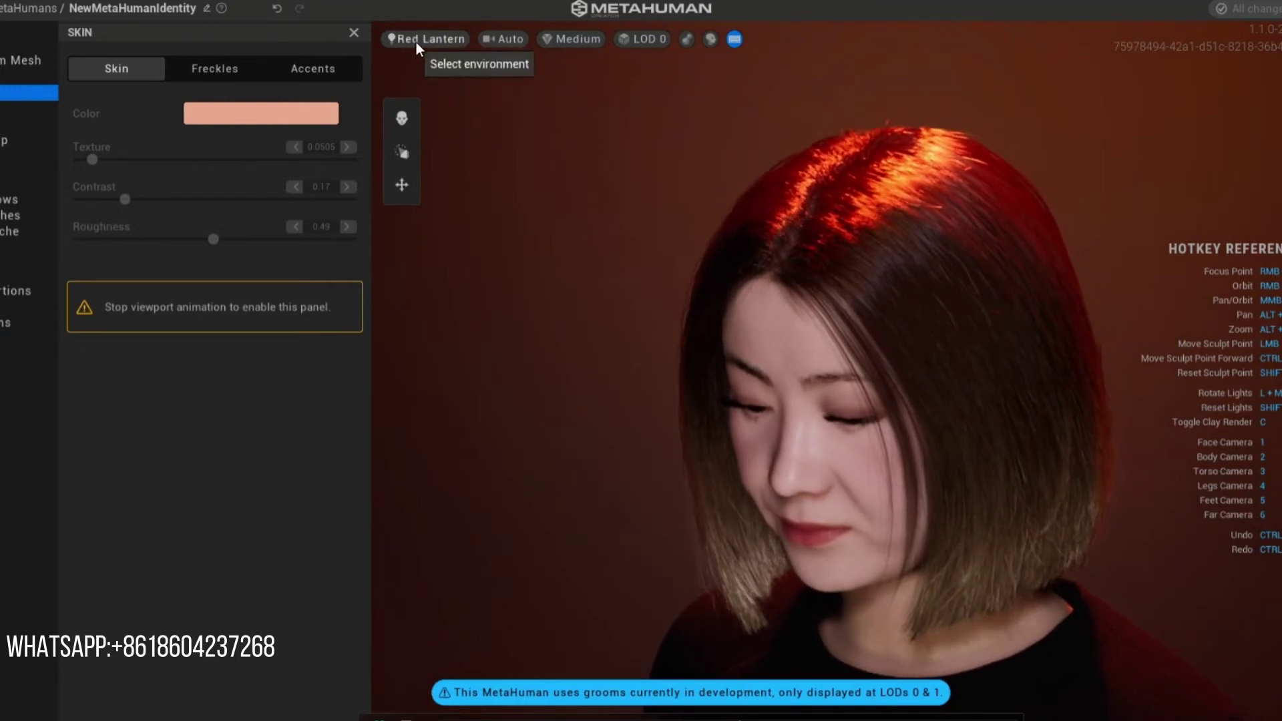
Step: Cycle the environment through Underpass Night and Downtown Night, ending on GR22: Rooftop
click(416, 40)
click(438, 375)
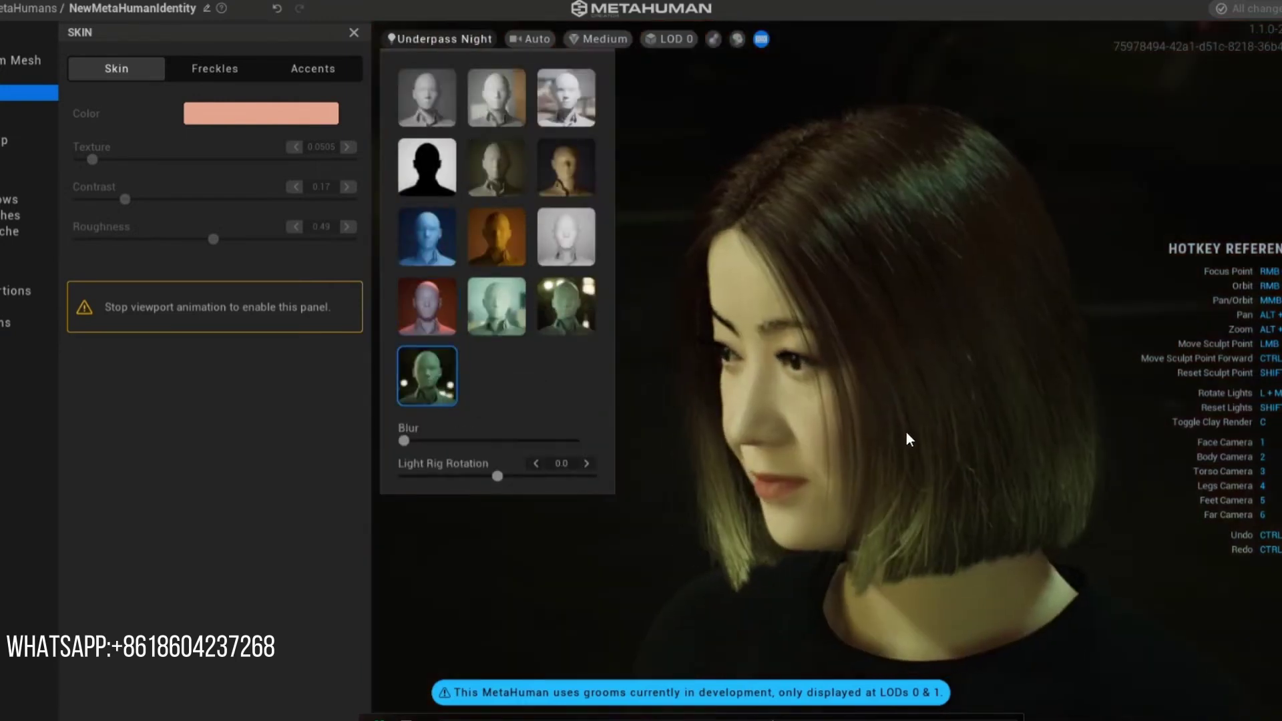
click(906, 431)
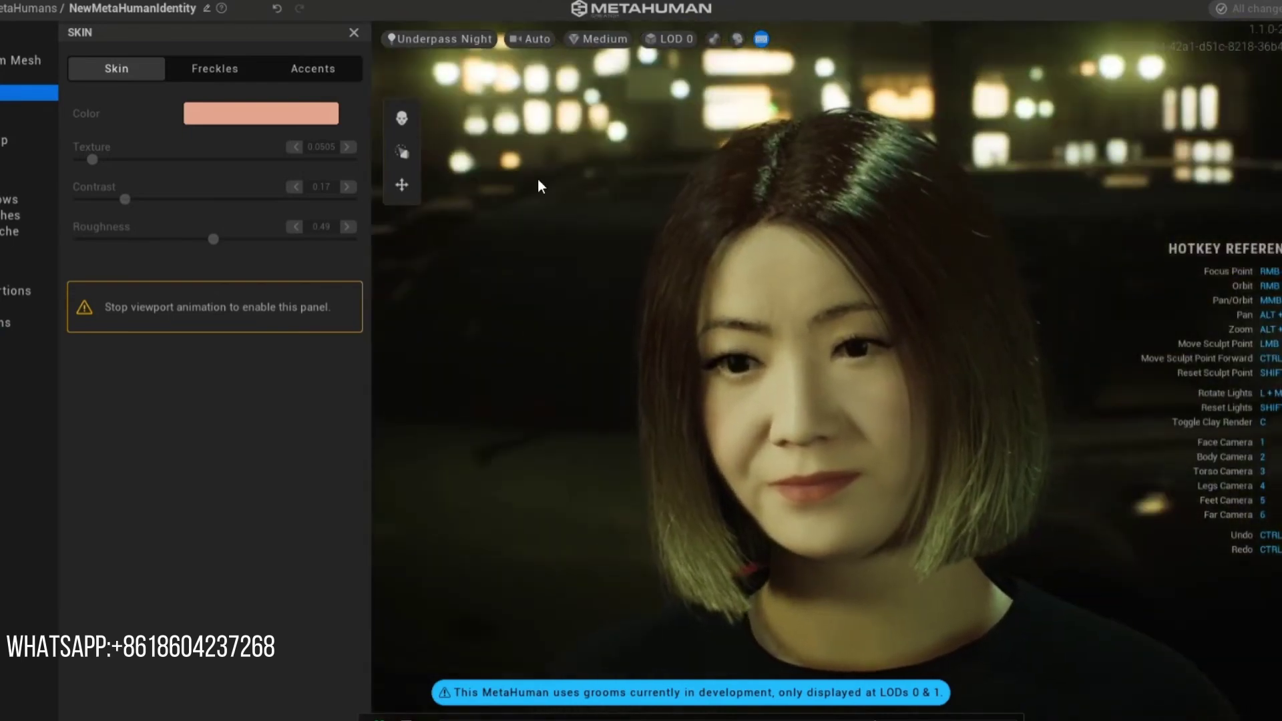
click(456, 37)
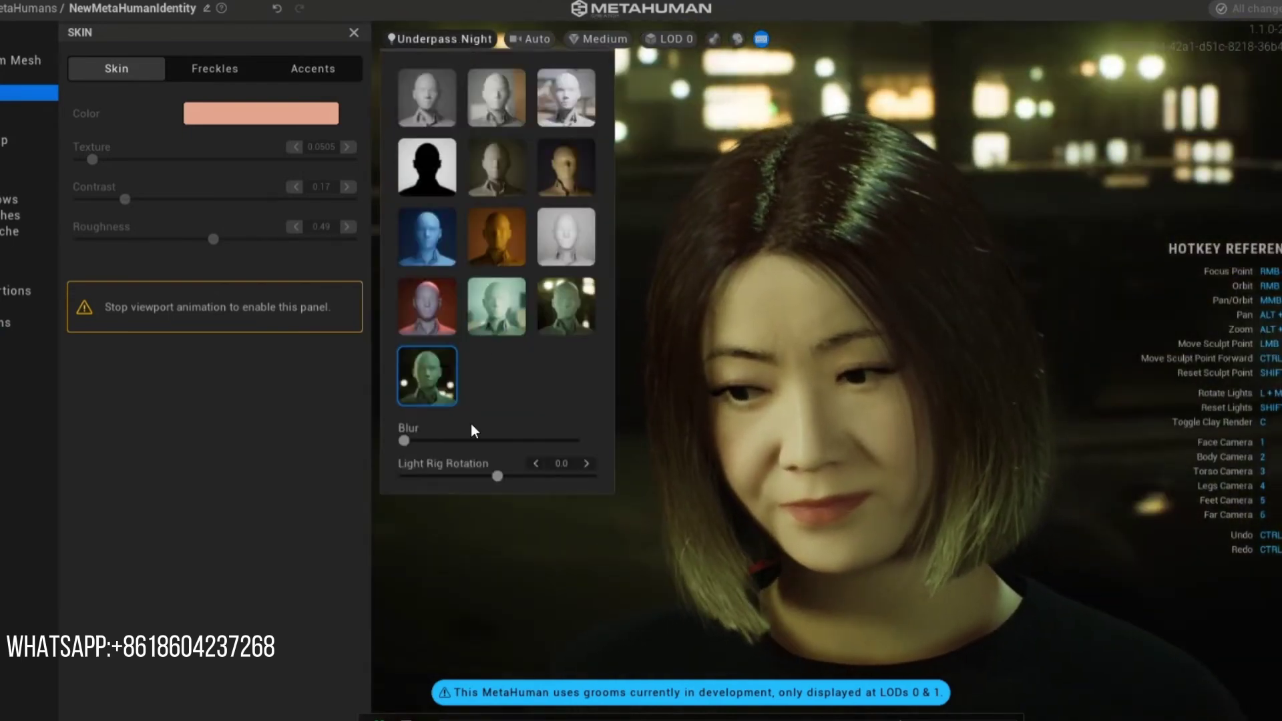
click(577, 320)
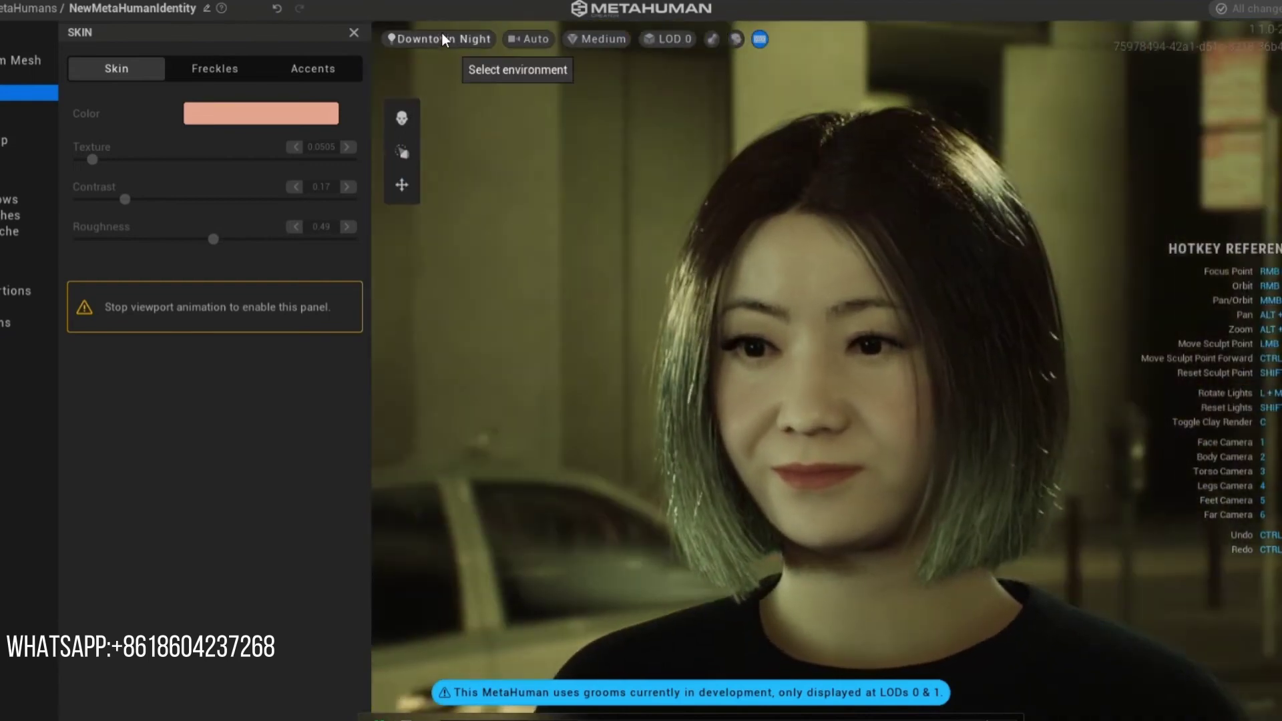
click(441, 37)
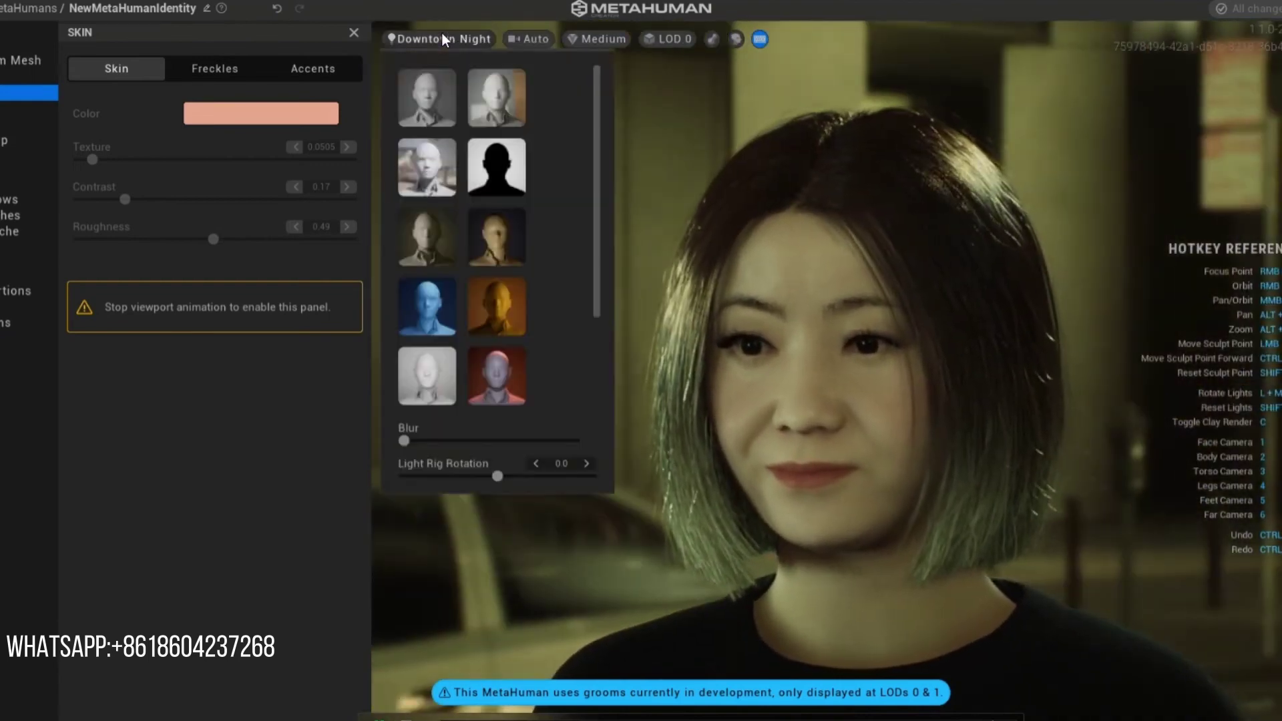
click(496, 307)
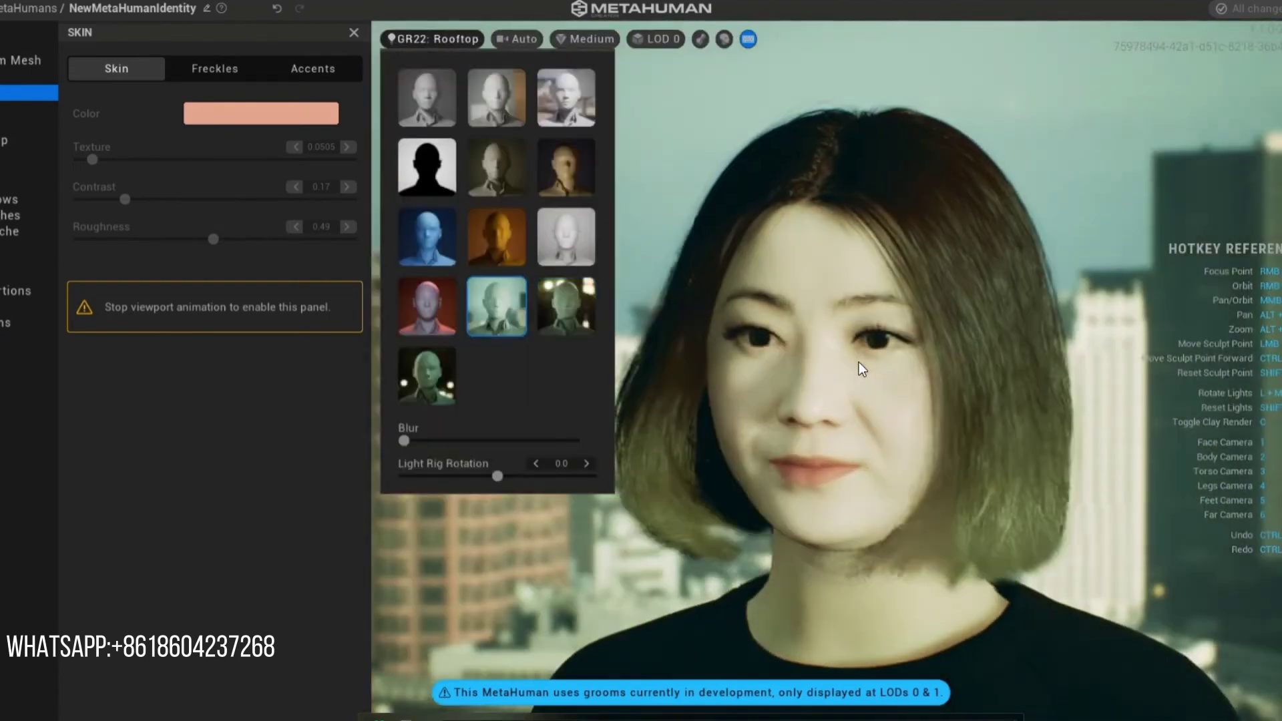
click(858, 361)
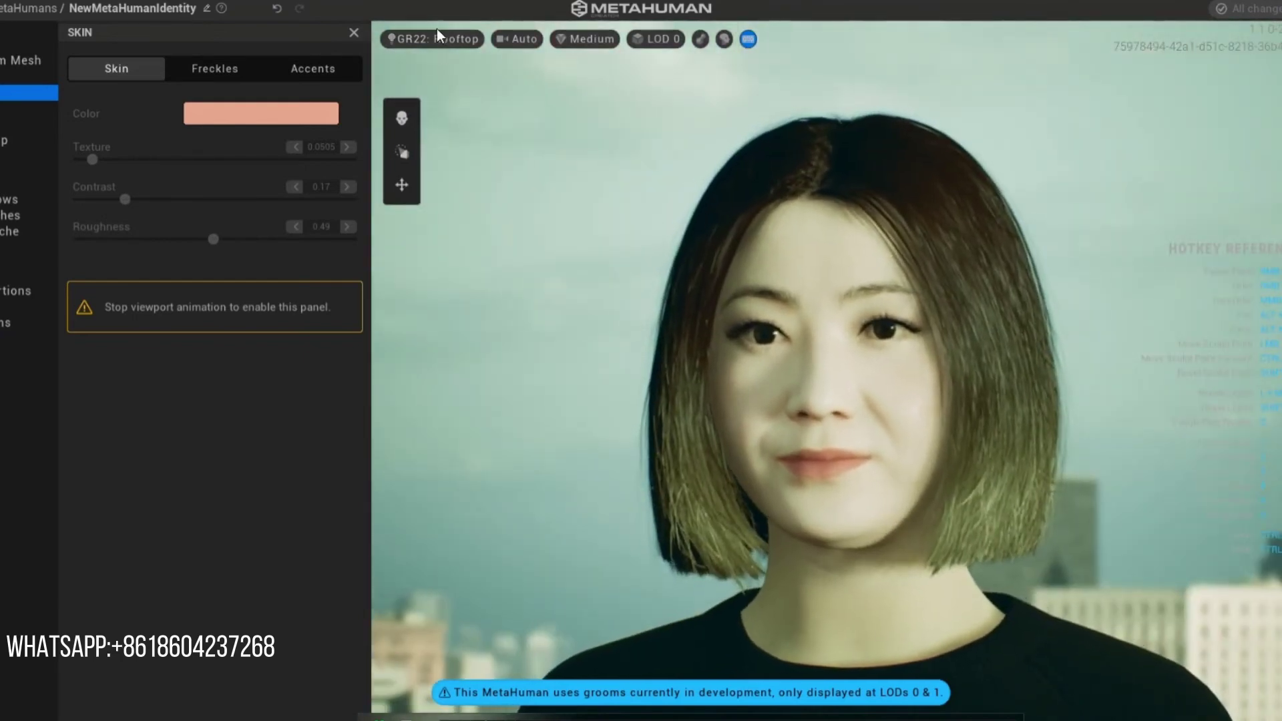
Step: Switch back to Red Lantern lighting, then frame her head and torso with the Torso Camera (3)
click(427, 40)
click(431, 309)
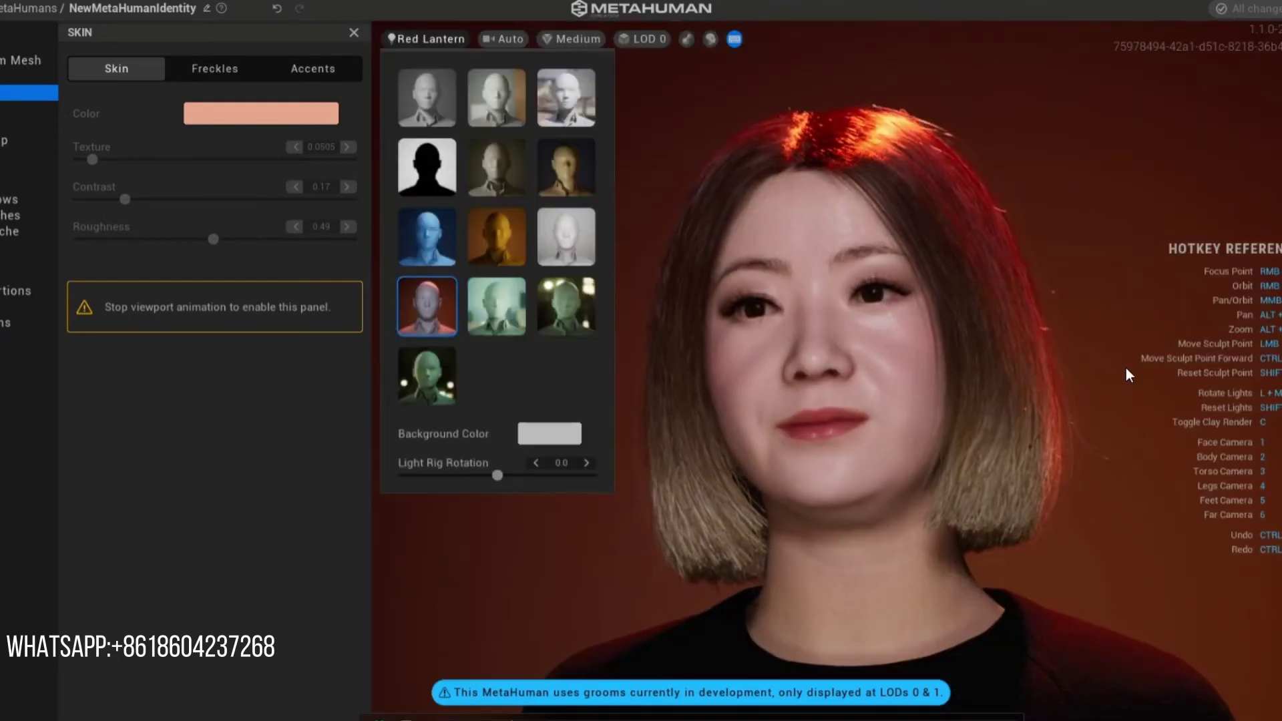
click(1095, 412)
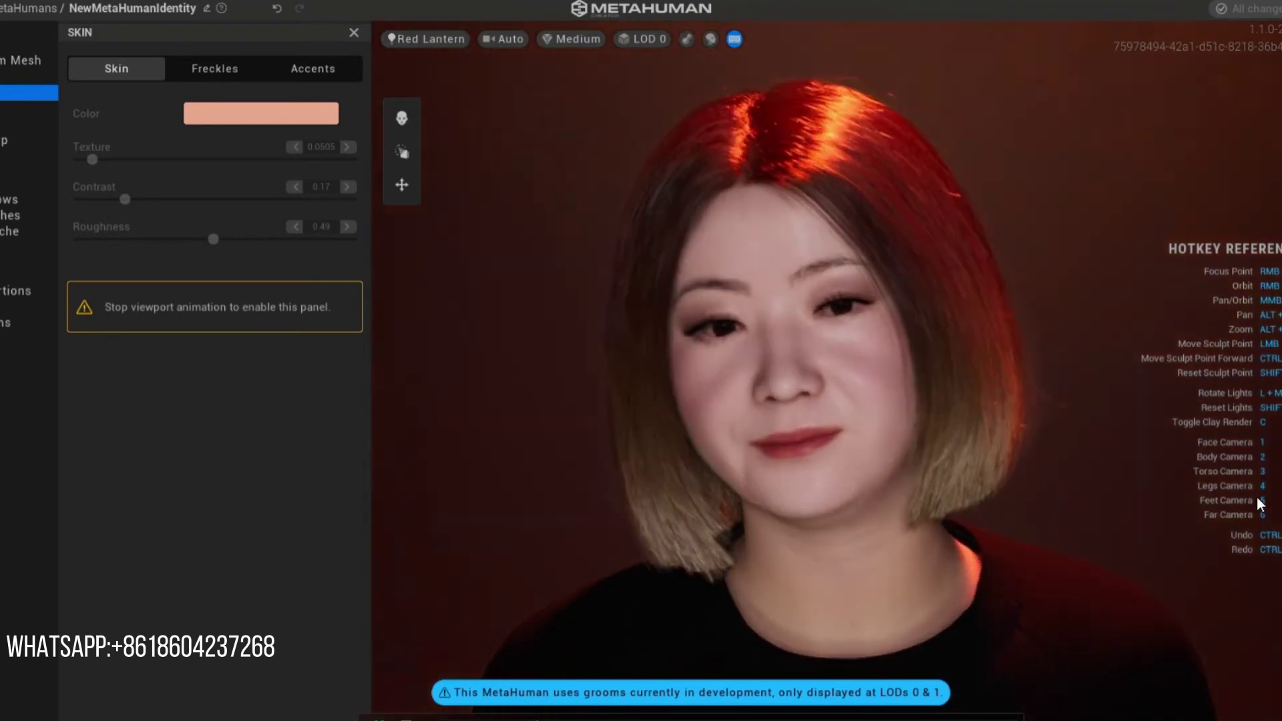
key(3)
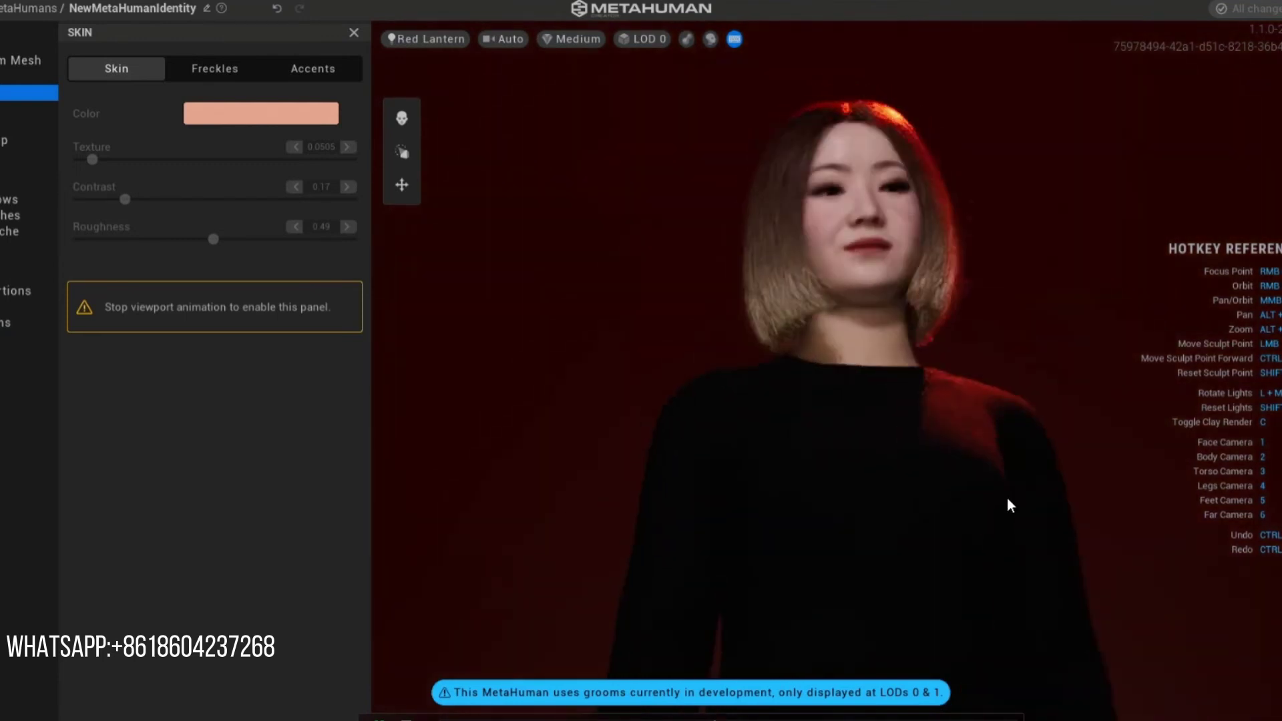
scroll(901, 401, up, 5)
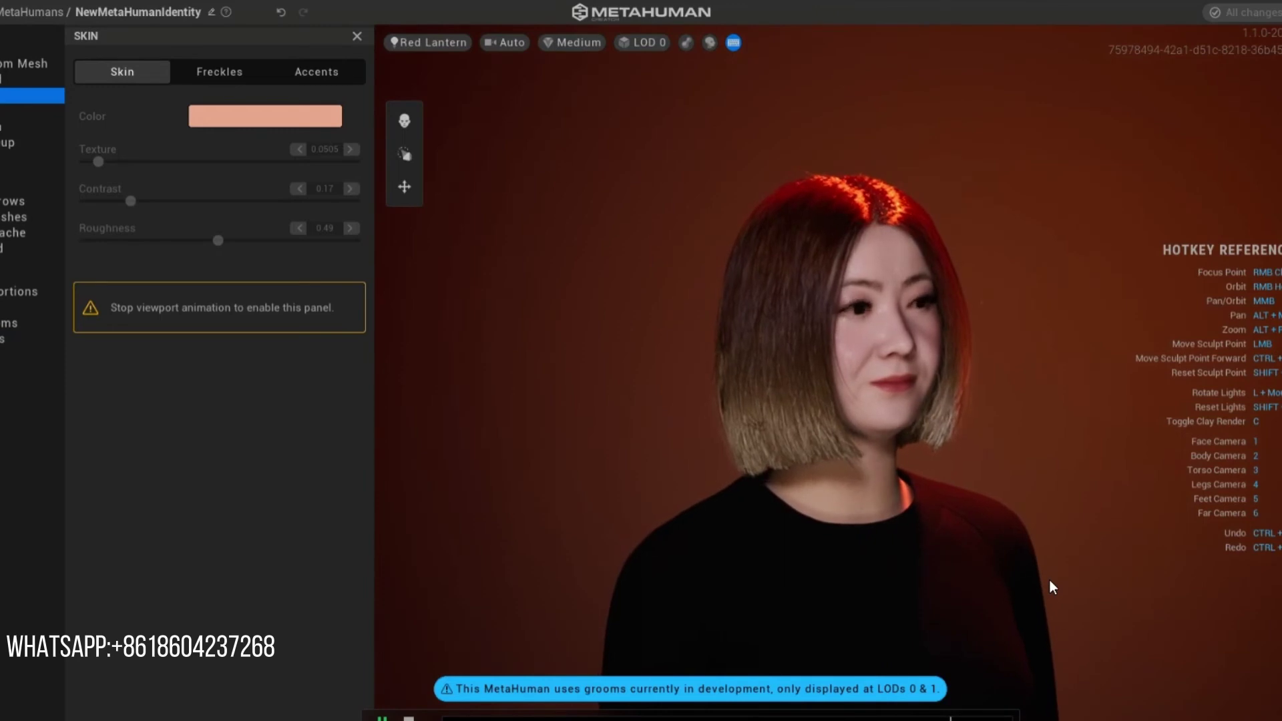
Step: Set the expression loop to Happy B, then change it to Anger B
click(934, 718)
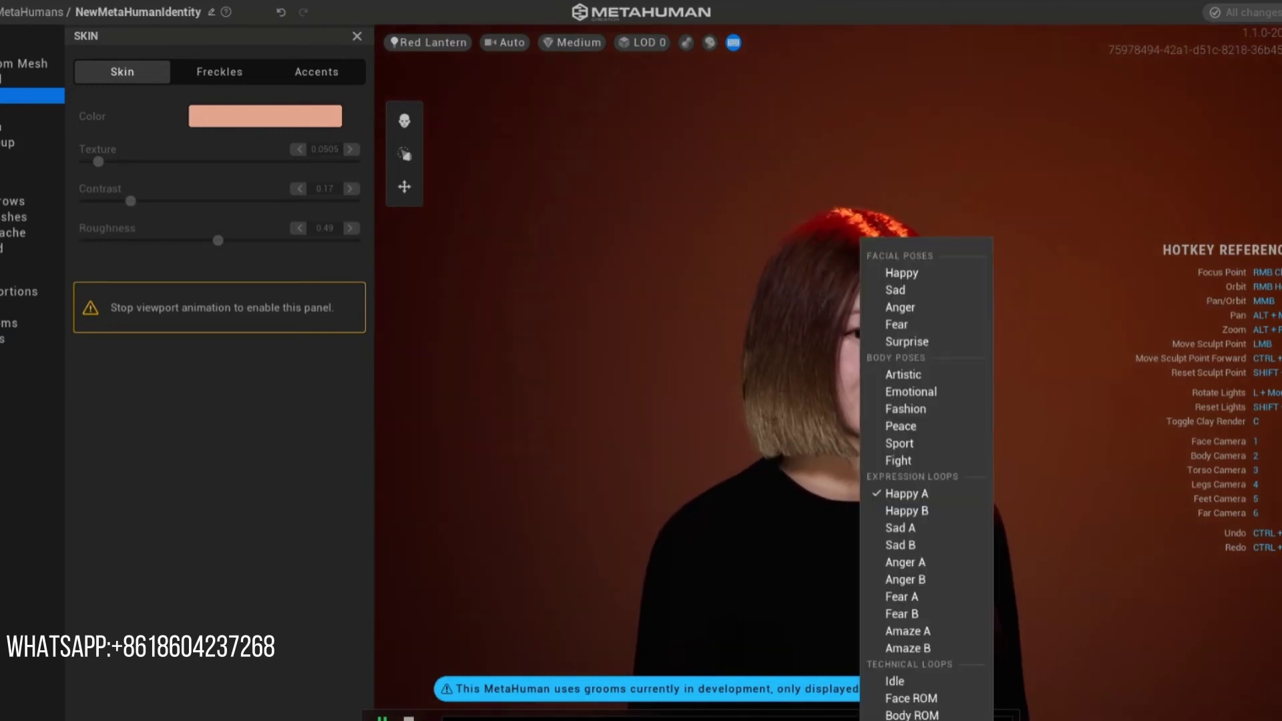
click(909, 508)
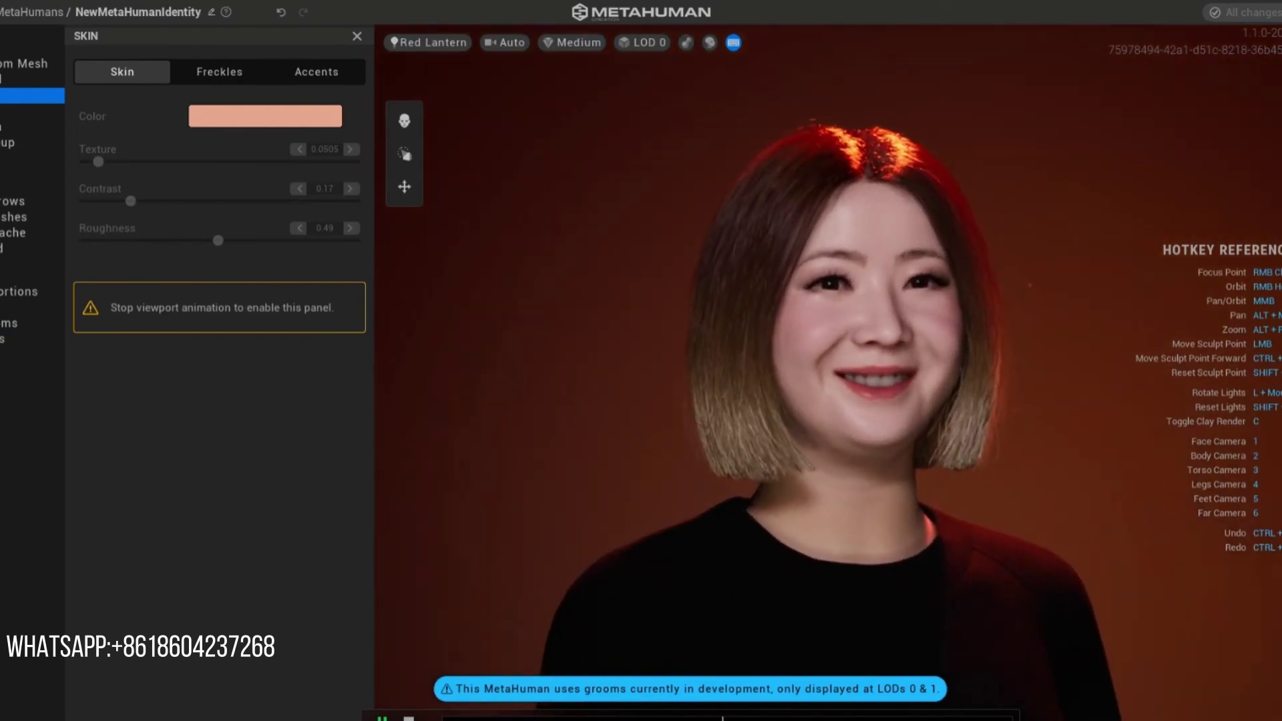
click(928, 719)
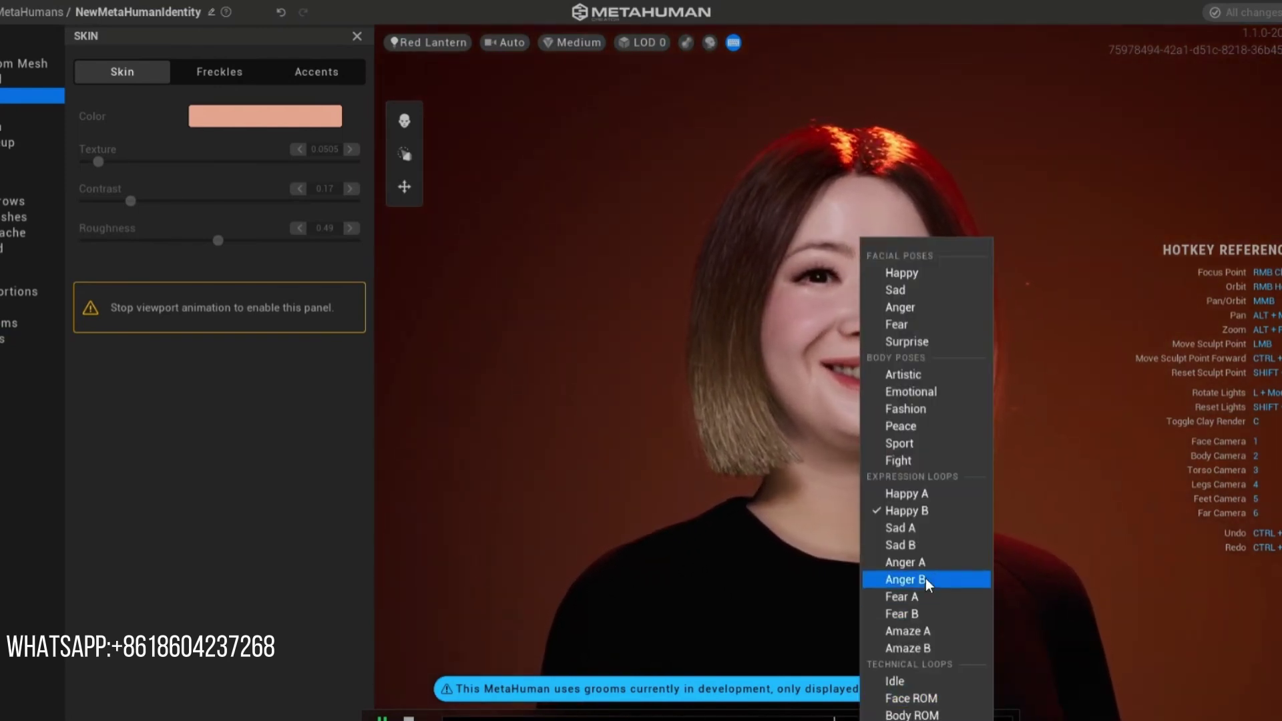
click(910, 528)
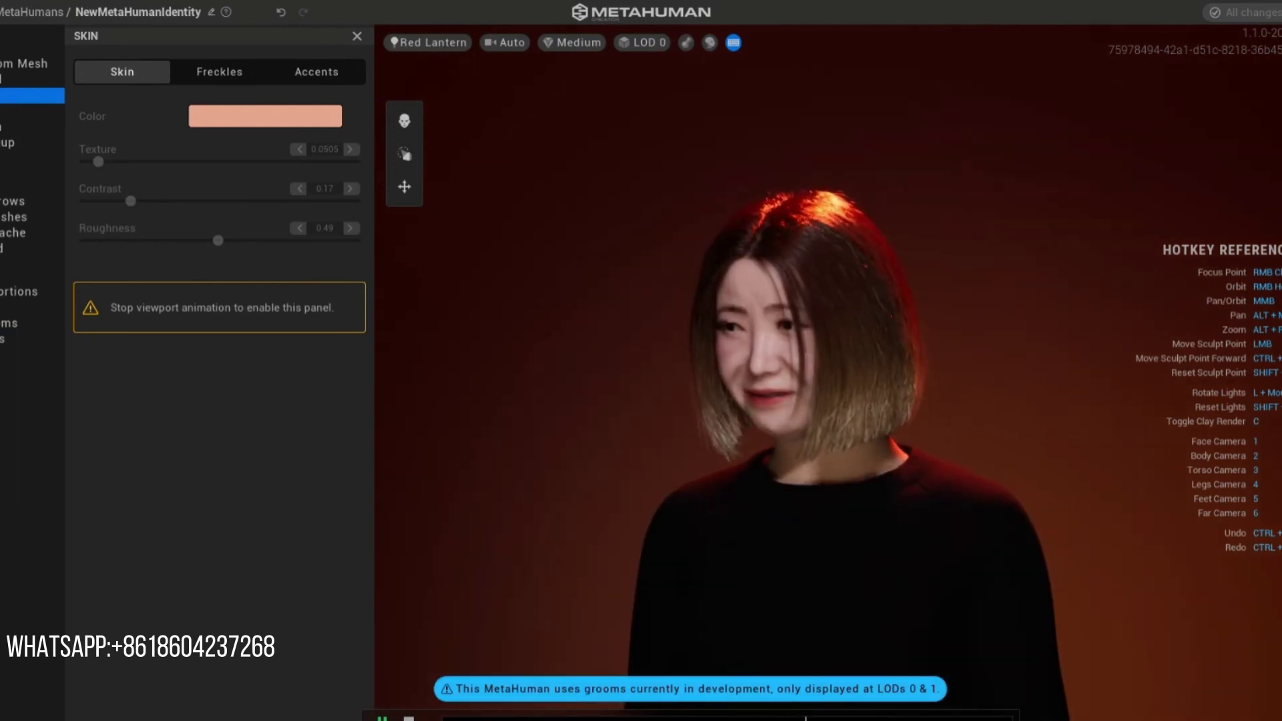
Step: Frame the full body with the Body Camera (2) and switch the animation to the Face ROM technical loop
key(2)
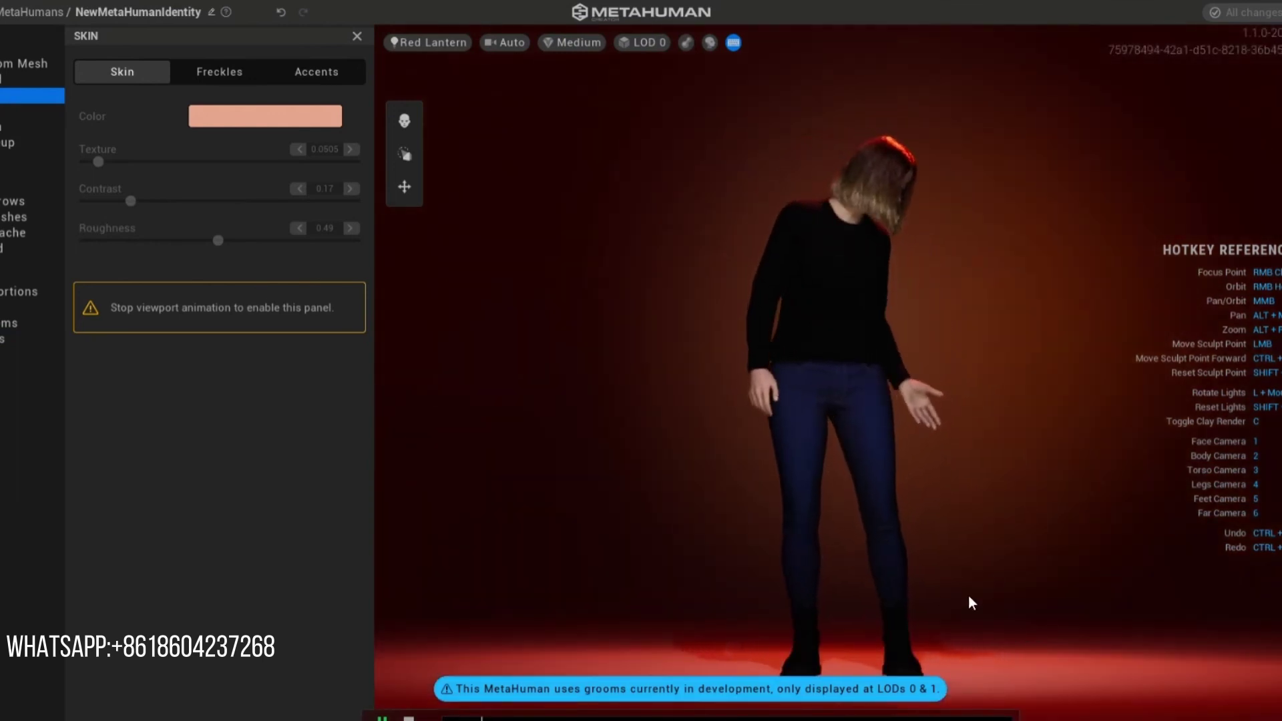
click(795, 718)
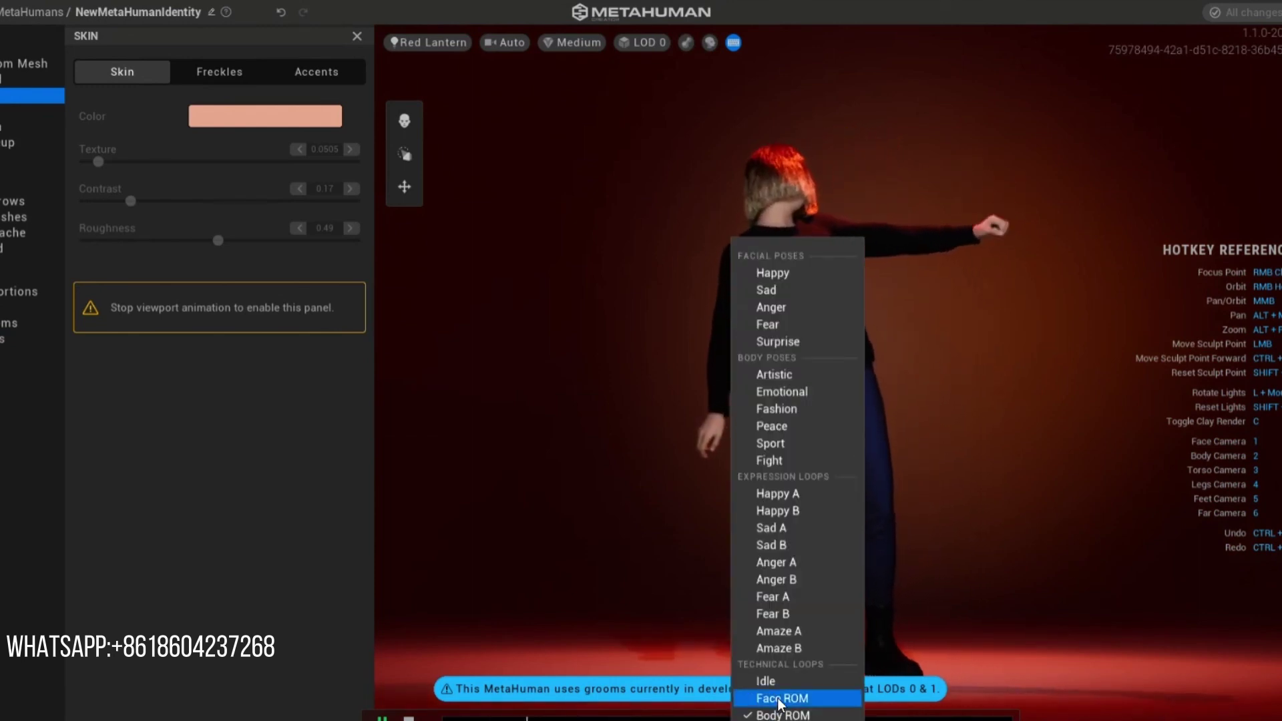
key(Return)
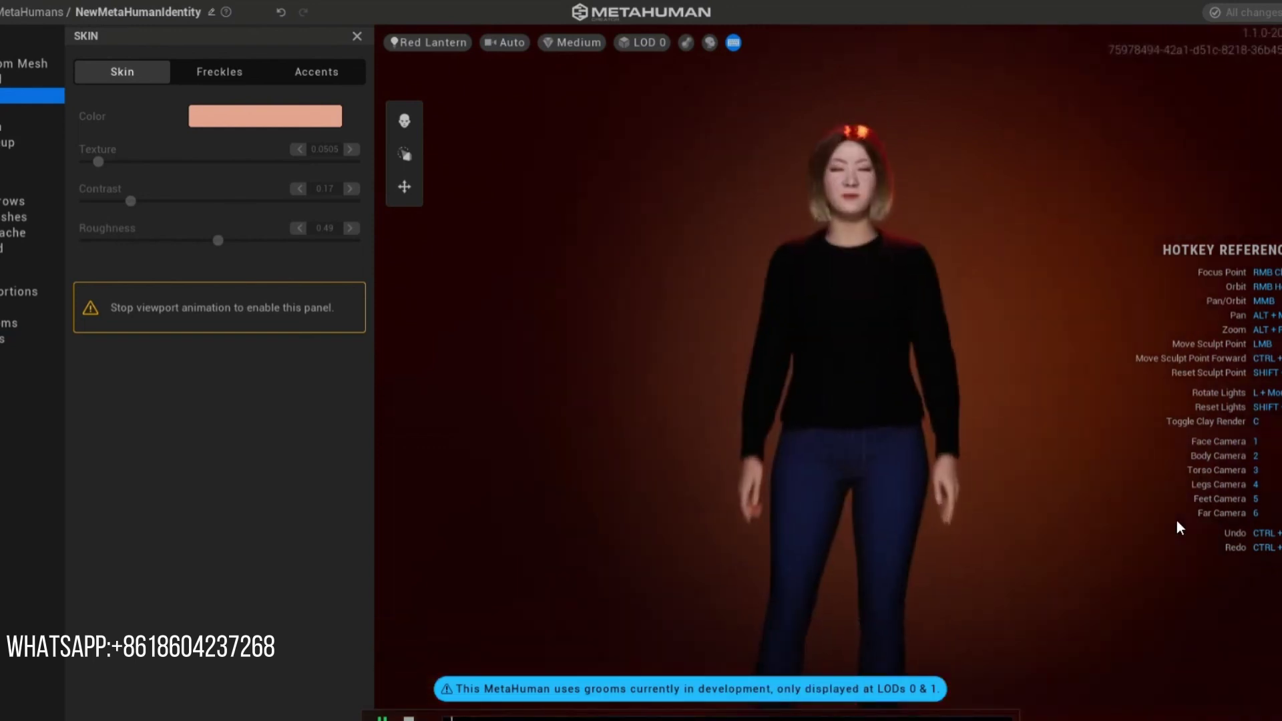